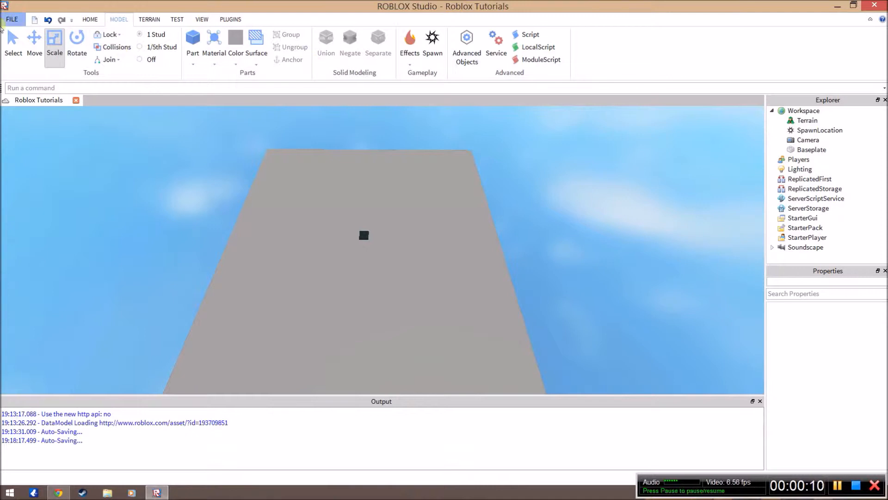
Insert a second spawn location and place it on the baseplate just beside the existing black one
left_click(89, 19)
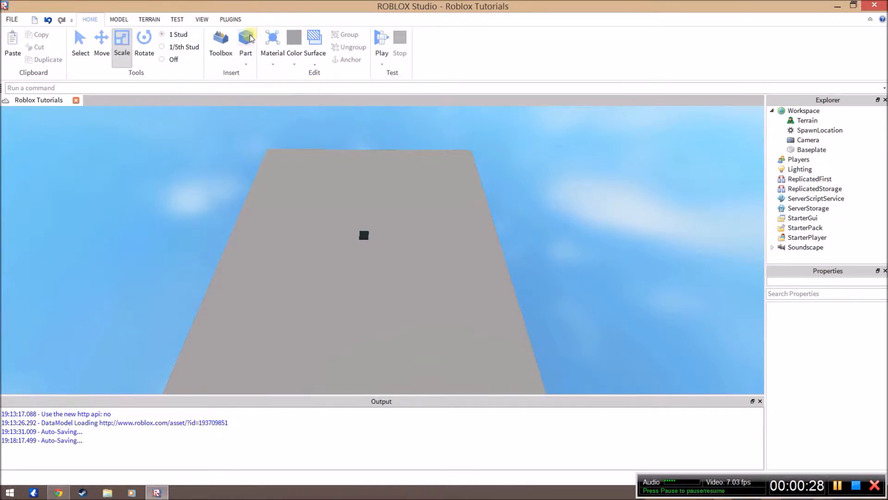
left_click(119, 19)
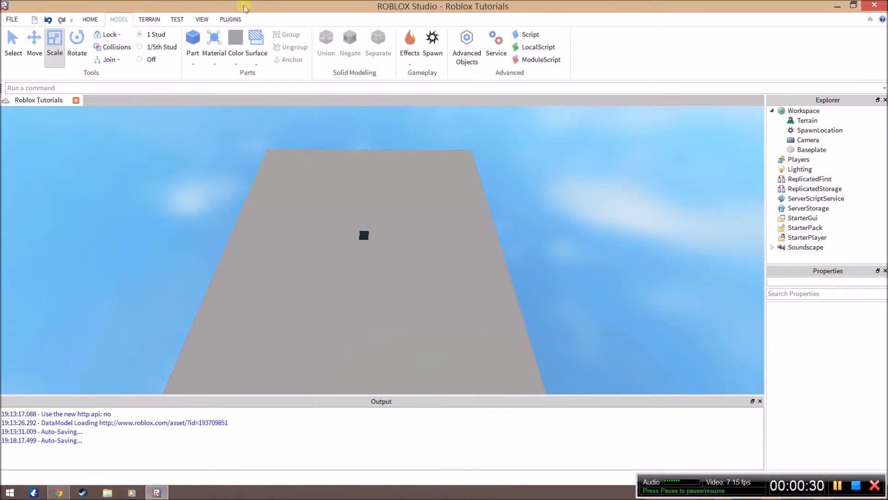
left_click(432, 38)
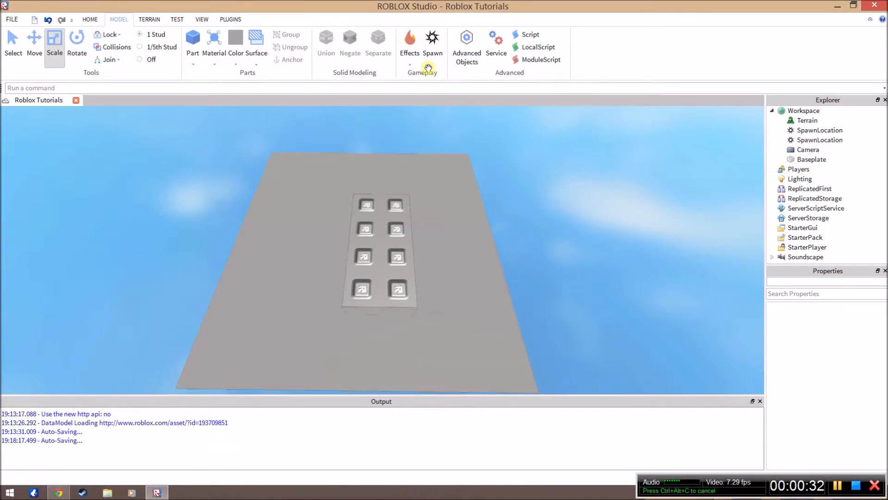
left_click_drag(375, 247, 365, 233)
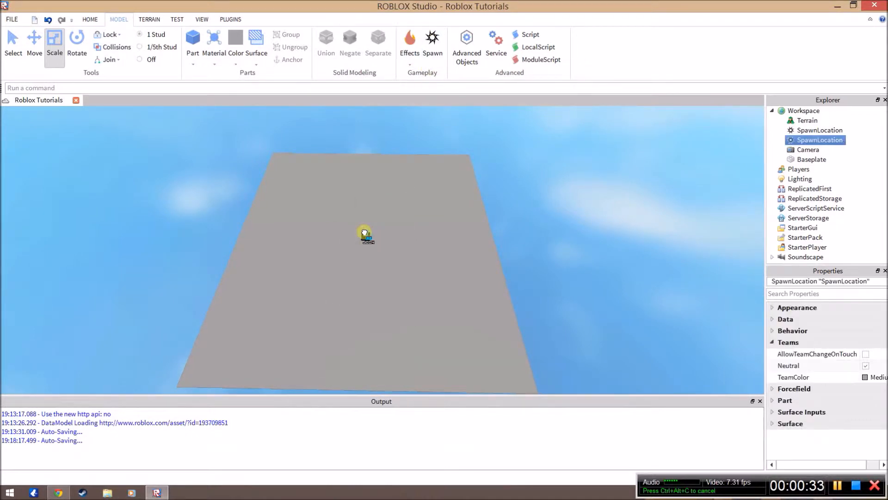
right_click_drag(365, 233, 512, 291)
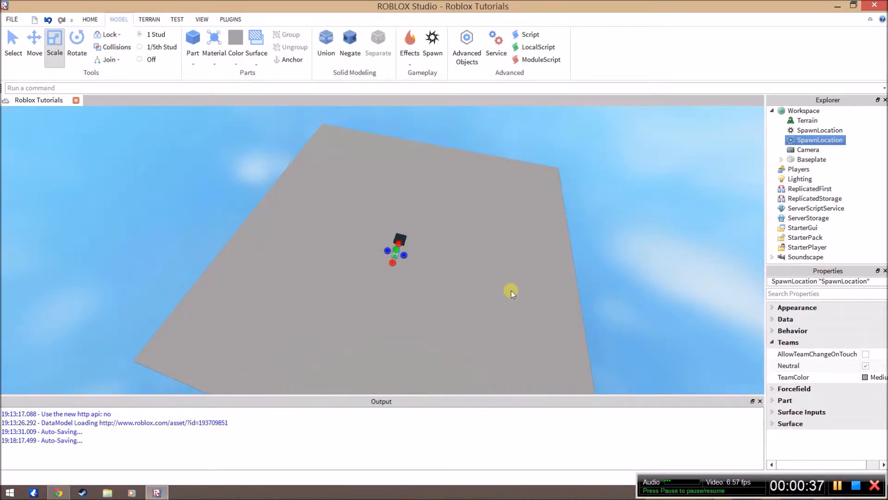
Widen the new spawn location into a square pad matching the black one and anchor it
scroll(512, 291, "up", 3)
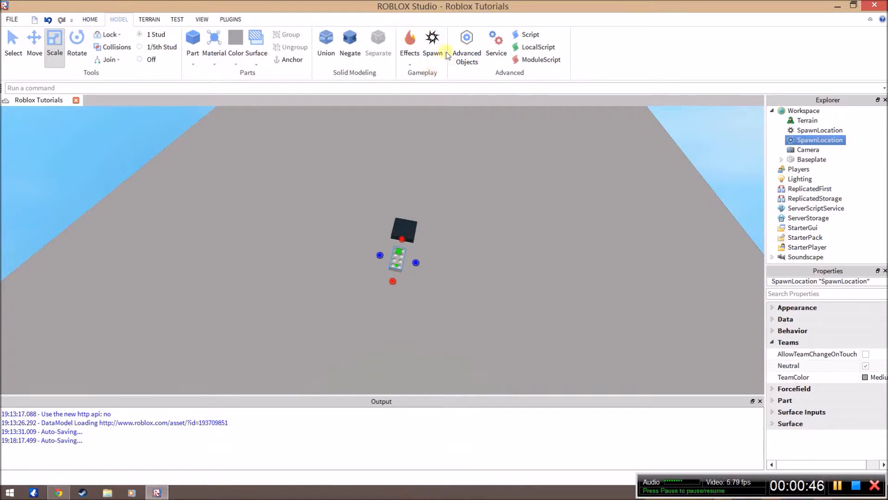
left_click_drag(380, 255, 423, 265)
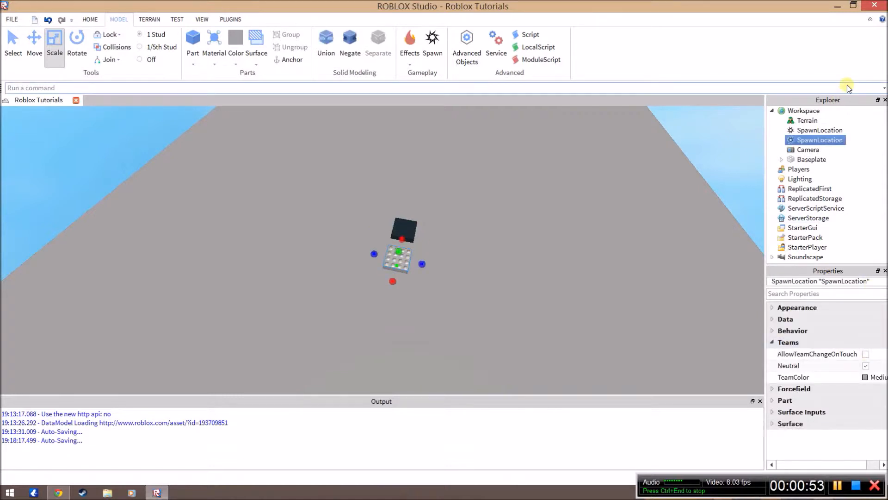
left_click(775, 342)
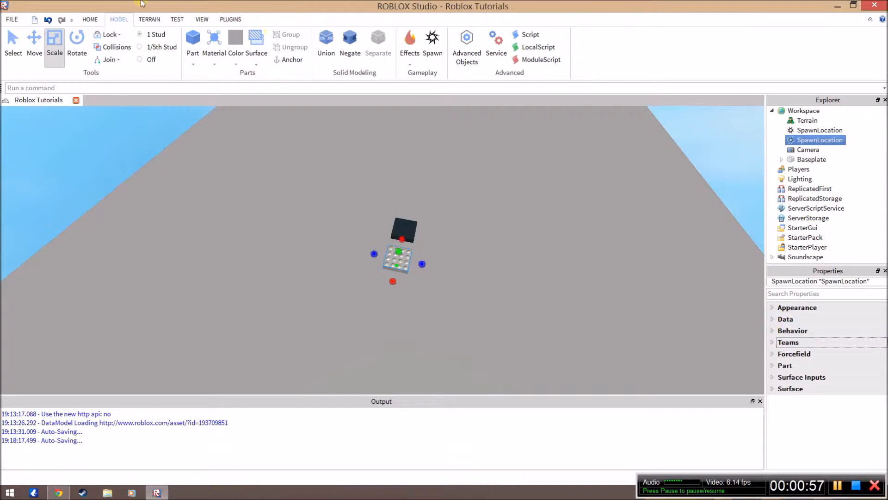
left_click(289, 59)
left_click(409, 257)
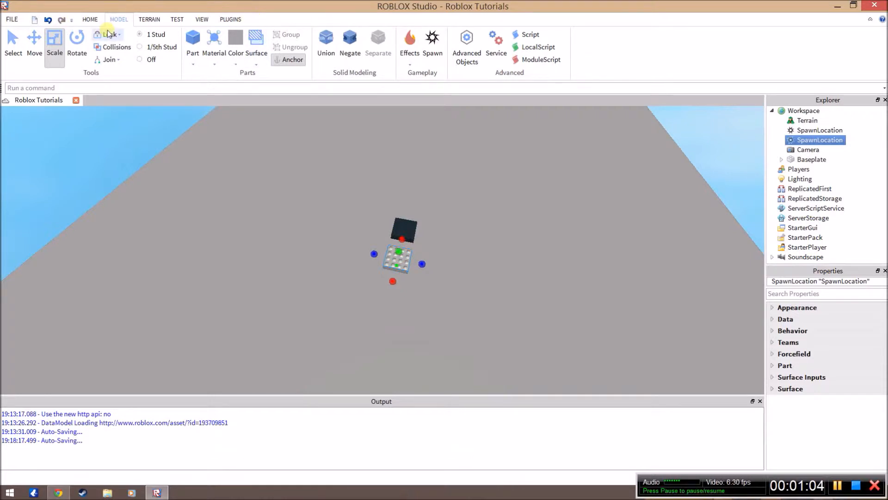
Colour the new spawn location dark grey
left_click(90, 20)
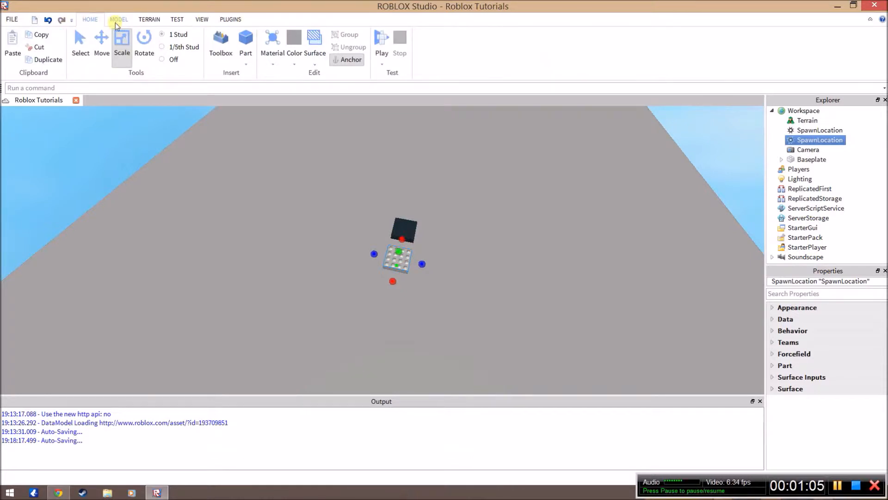
left_click(116, 21)
left_click(89, 22)
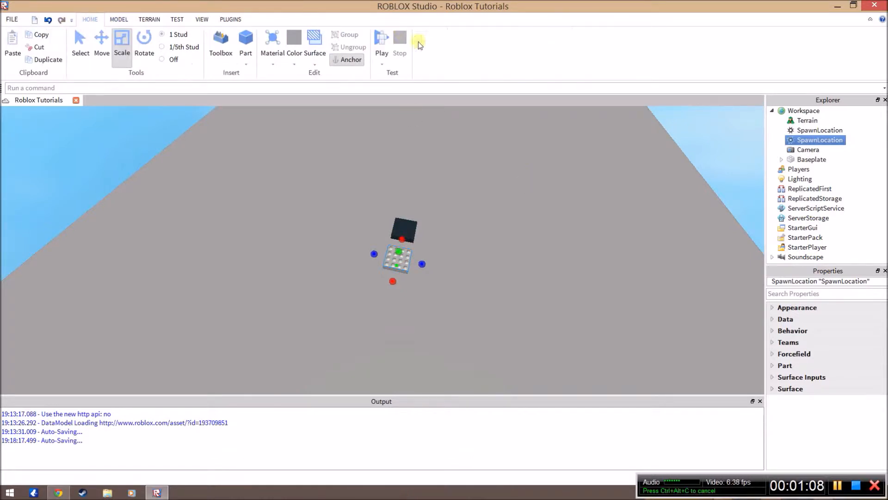
left_click(288, 58)
left_click(366, 92)
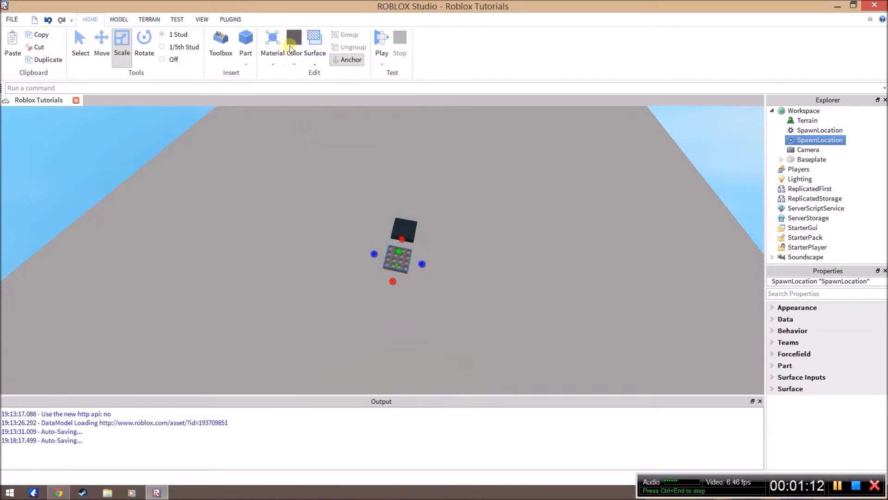
Replace the studded top of the dark grey spawn location with a smooth surface
left_click(315, 44)
left_click(336, 86)
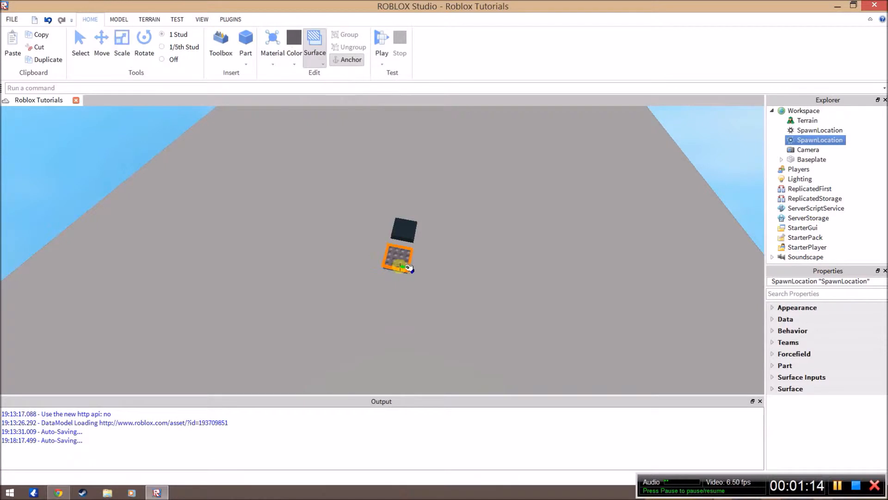
scroll(426, 311, "up", 5)
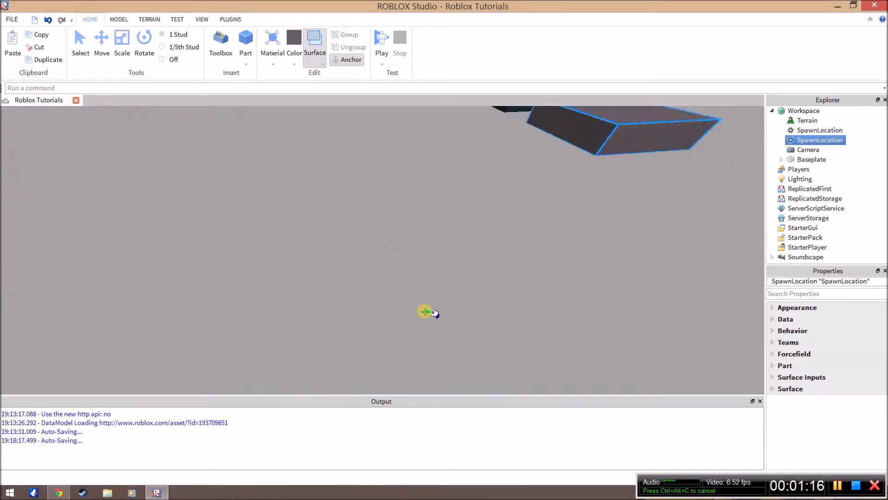
scroll(426, 312, "up", 6)
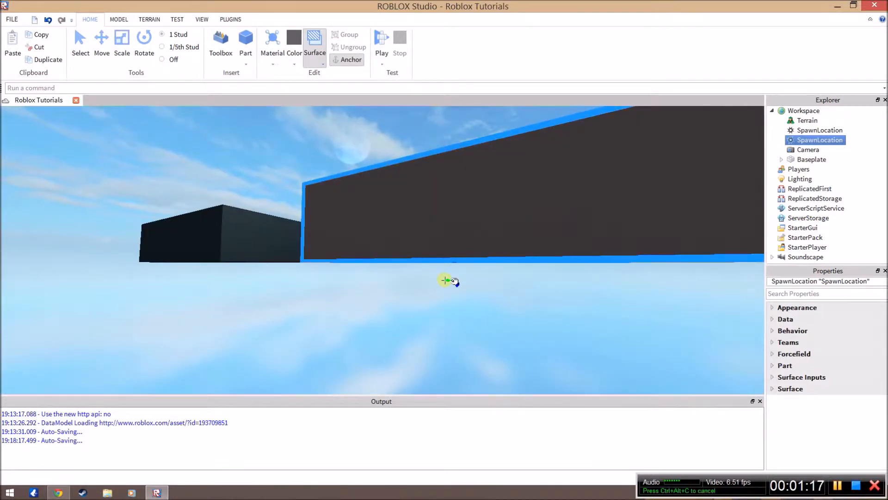
scroll(444, 280, "up", 3)
right_click_drag(444, 279, 248, 176)
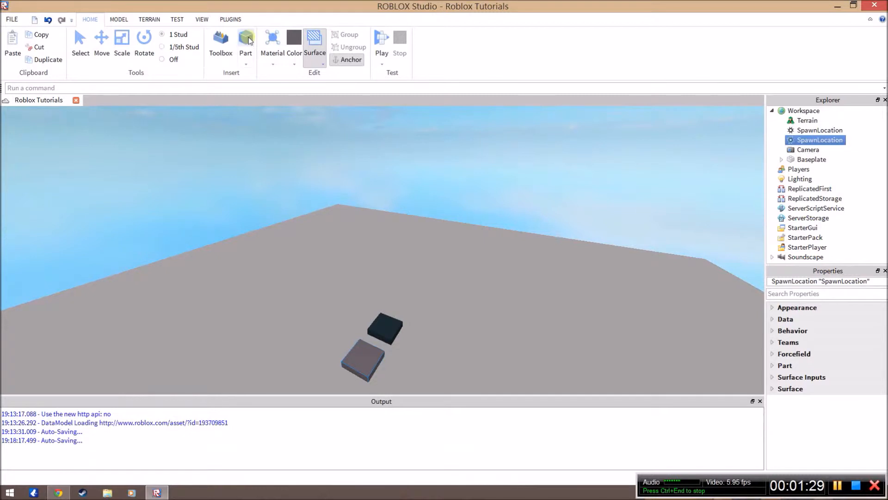
Insert a block part, anchor it and place it against the side of the grey spawn location
left_click(248, 38)
left_click(385, 238)
right_click_drag(392, 299, 367, 294)
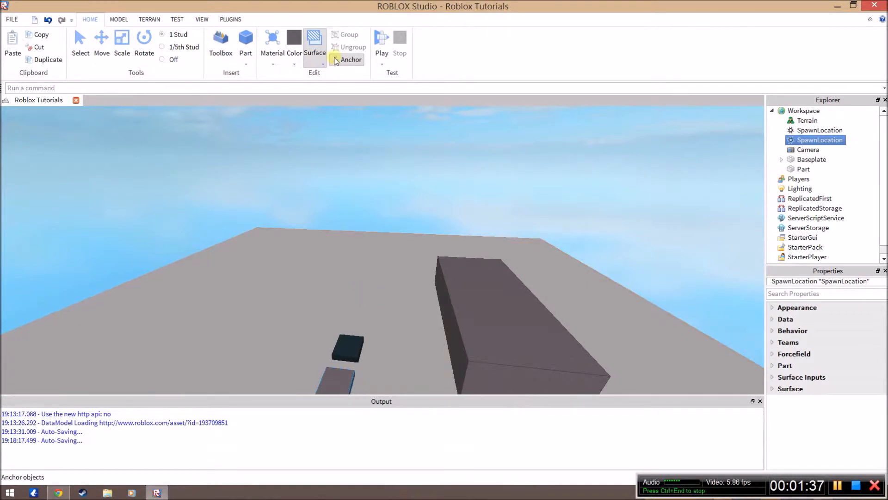
key("ctrl+2")
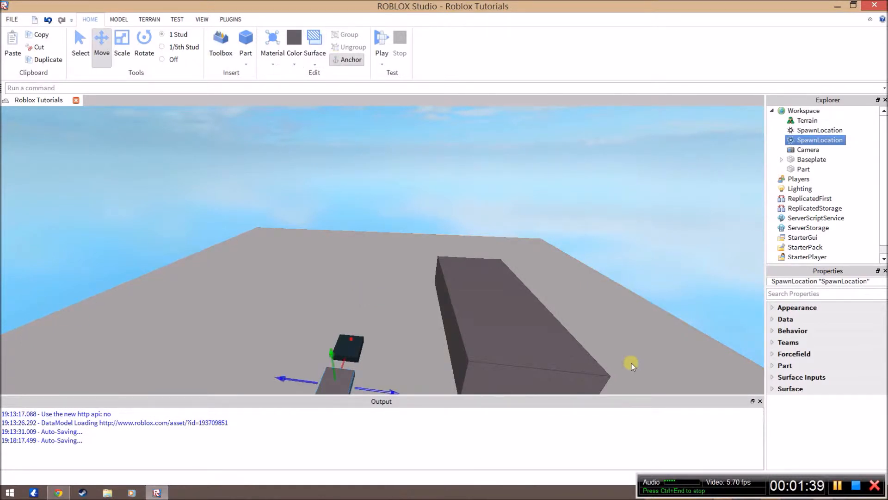
left_click(631, 363)
left_click(351, 61)
left_click_drag(518, 317, 432, 359)
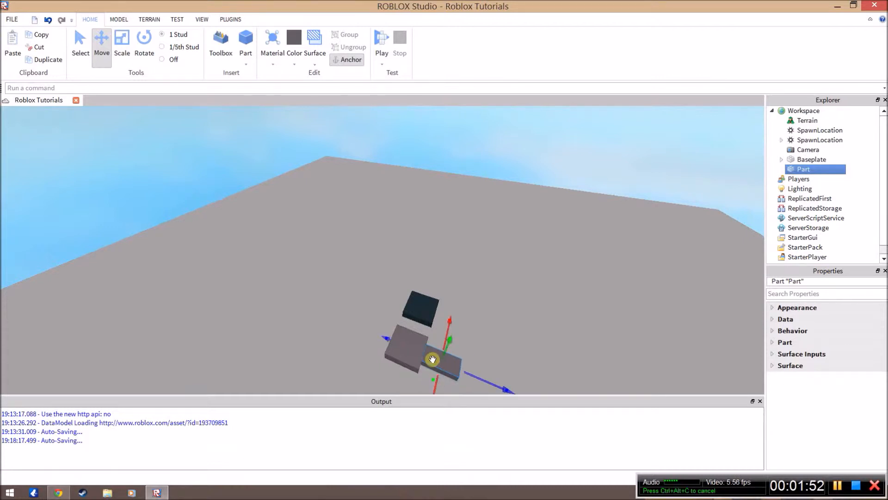
Run a play test to check where the character spawns, and stop it
left_click(378, 38)
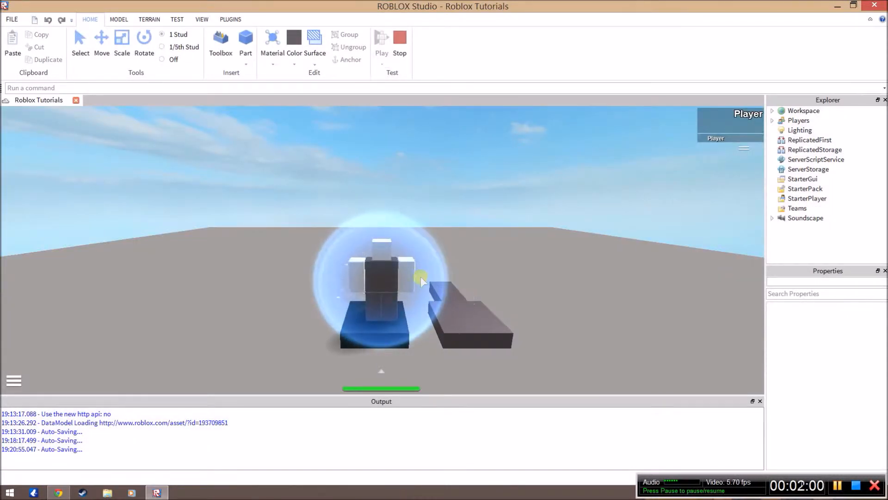
left_click(401, 40)
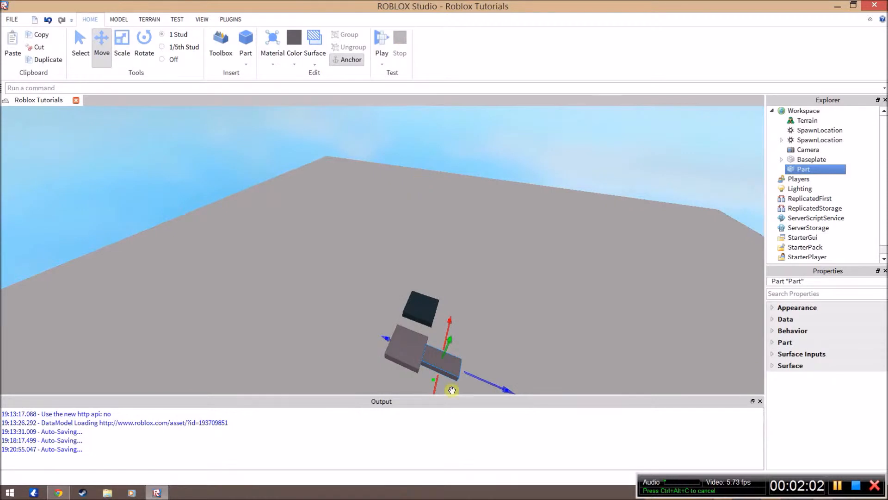
Rotate the block part a quarter turn and move it across the baseplate, well away from both spawn locations
left_click_drag(476, 307, 454, 309)
key("ctrl+r")
left_click_drag(494, 331, 726, 384)
right_click_drag(601, 306, 552, 268)
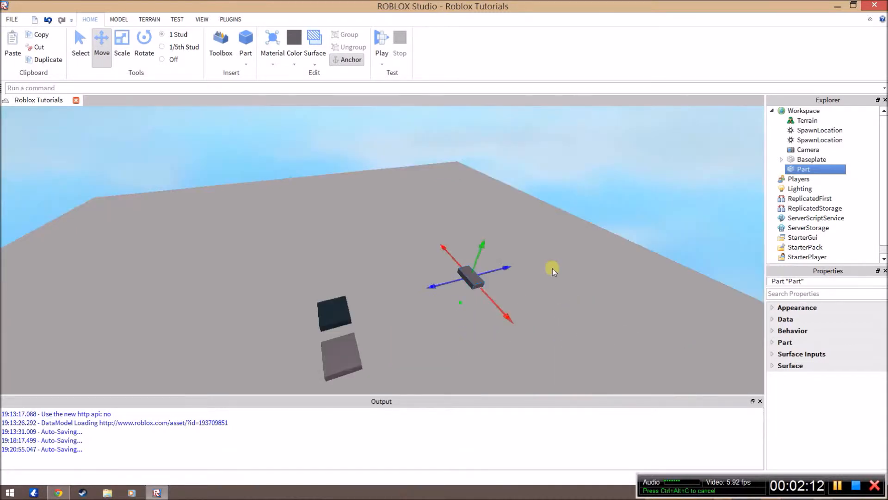
left_click_drag(512, 264, 548, 278)
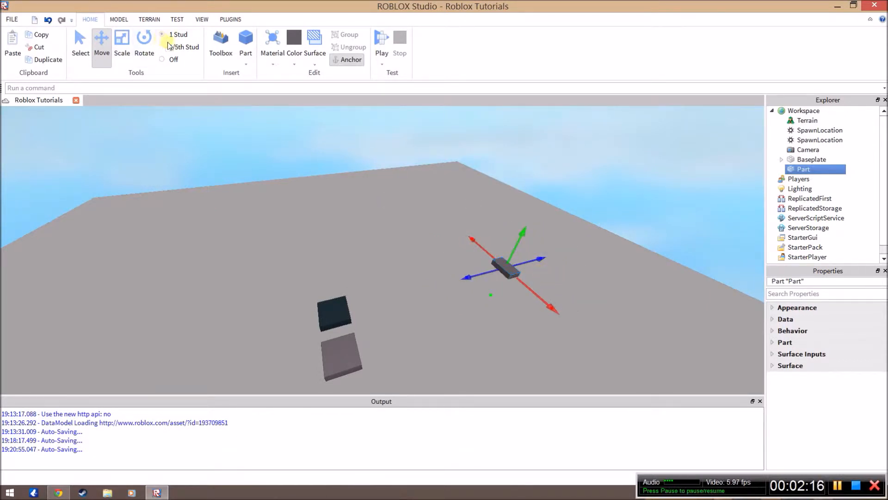
Scale the block part lengthwise in both directions into a long narrow bar
left_click(122, 44)
left_click(494, 258)
left_click(500, 262)
left_click_drag(491, 254, 574, 336)
left_click_drag(490, 271, 482, 277)
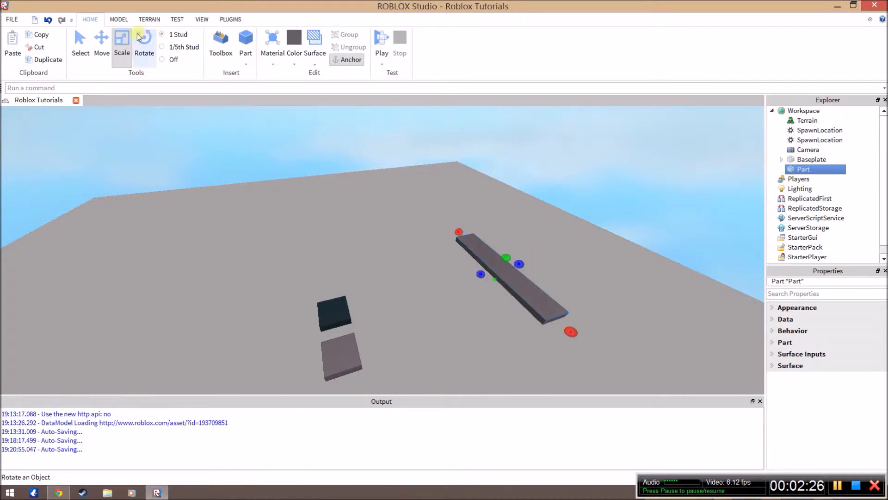
Lower the long bar partly into the baseplate using the 1/5th stud movement increment
left_click(99, 44)
left_click(162, 47)
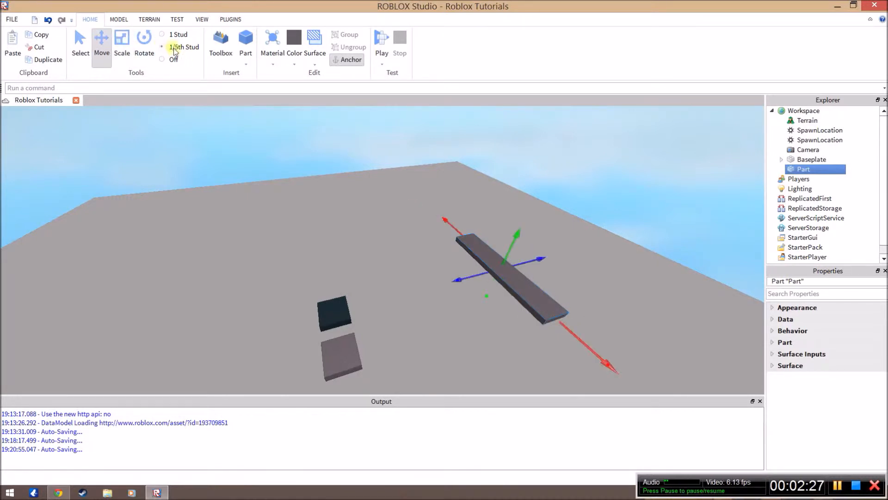
left_click(513, 255)
left_click(499, 265)
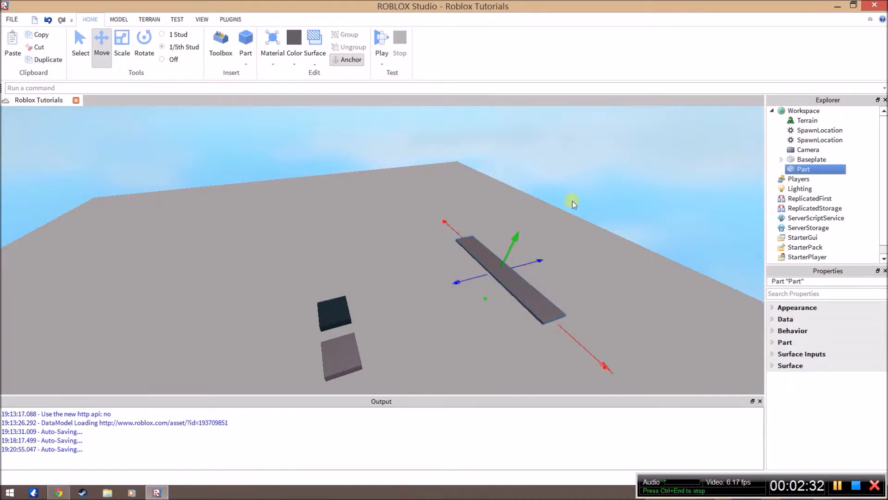
left_click(682, 179)
left_click(526, 287)
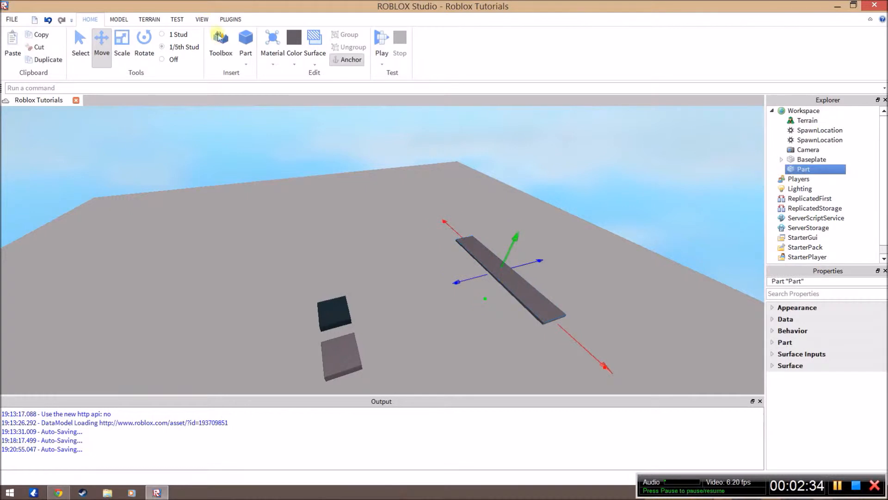
Lengthen the long bar at its near end and colour it orange
left_click(122, 41)
left_click_drag(581, 334, 607, 367)
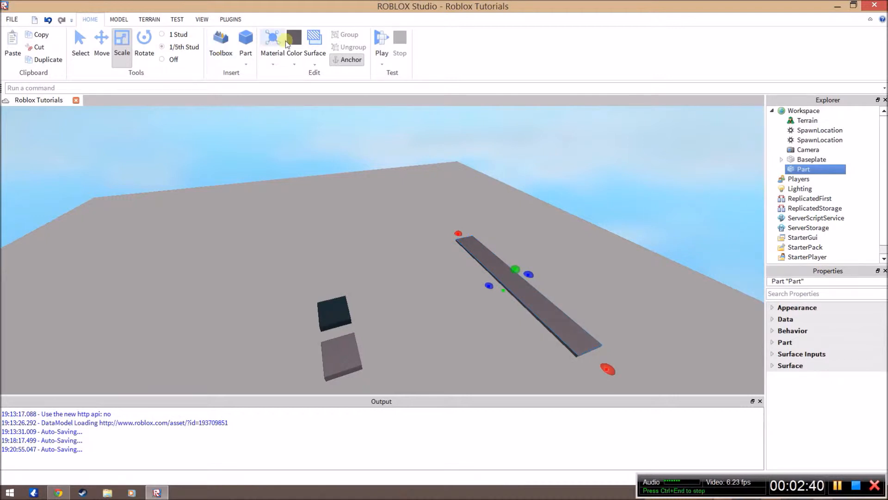
left_click(289, 67)
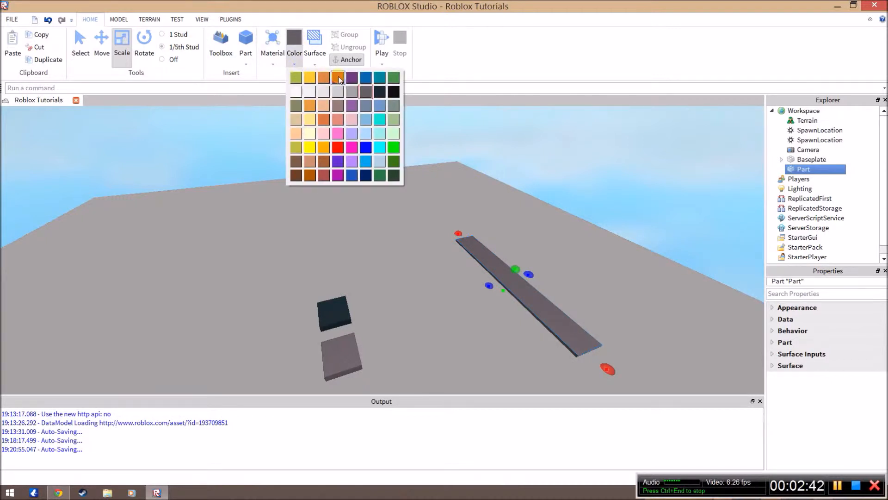
left_click(324, 147)
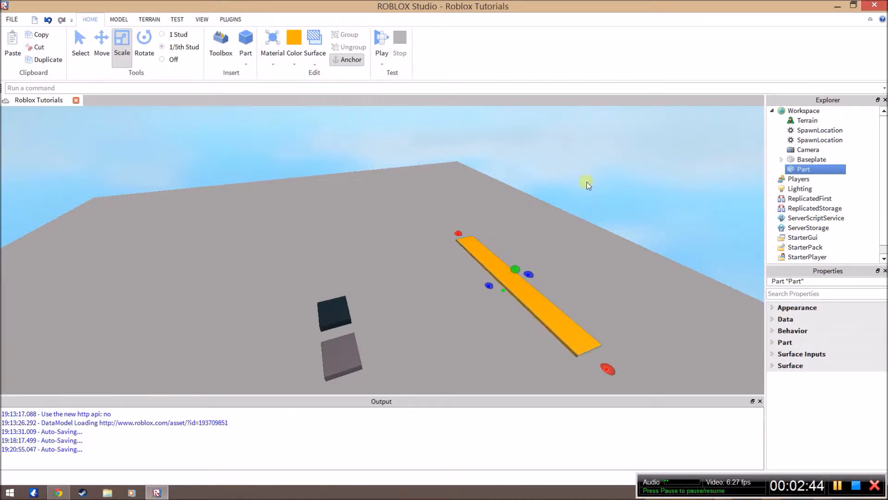
left_click(609, 184)
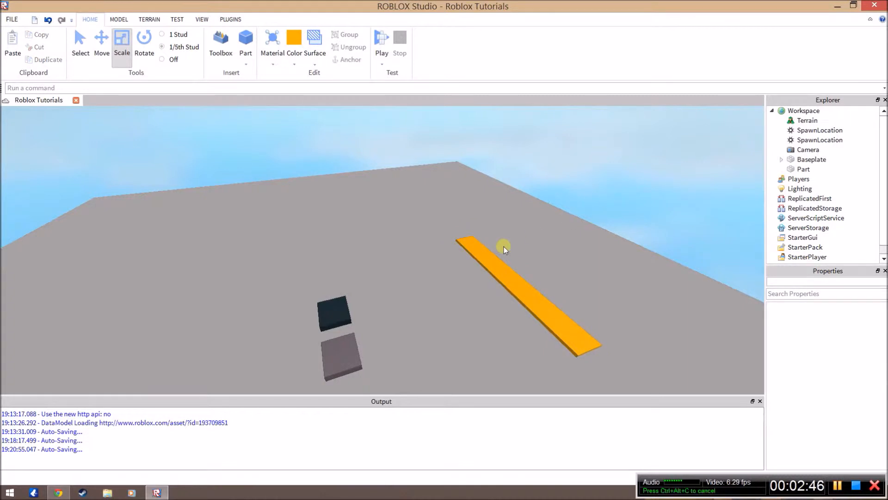
Move the grey spawn location away from the black one to just in front of the orange bar
left_click_drag(356, 352, 370, 304)
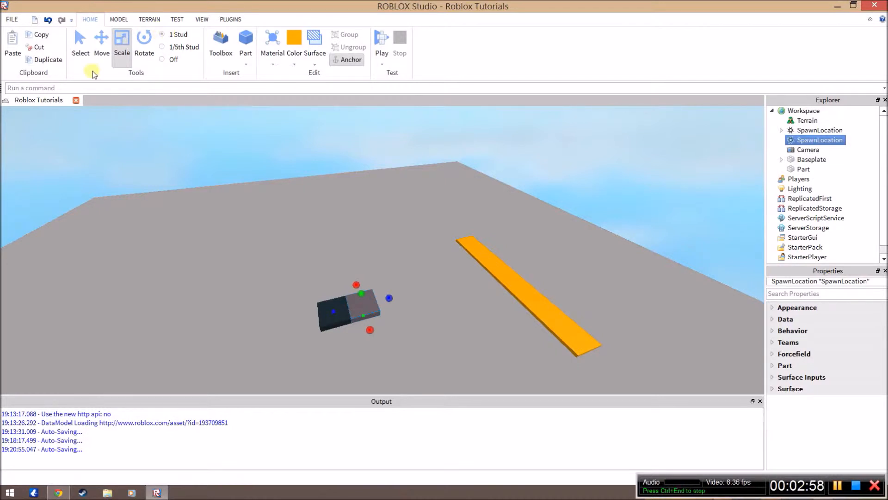
left_click(94, 55)
left_click_drag(417, 296, 513, 287)
right_click_drag(521, 282, 521, 282)
left_click(407, 348)
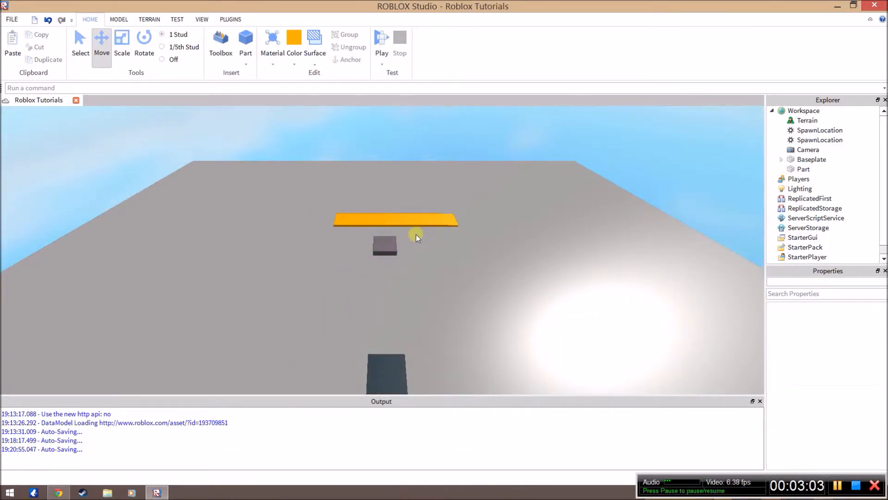
Shift the orange bar slightly sideways to line it up with the two spawn locations
left_click(401, 224)
left_click_drag(496, 227, 490, 227)
left_click(464, 211)
right_click_drag(464, 211, 454, 215)
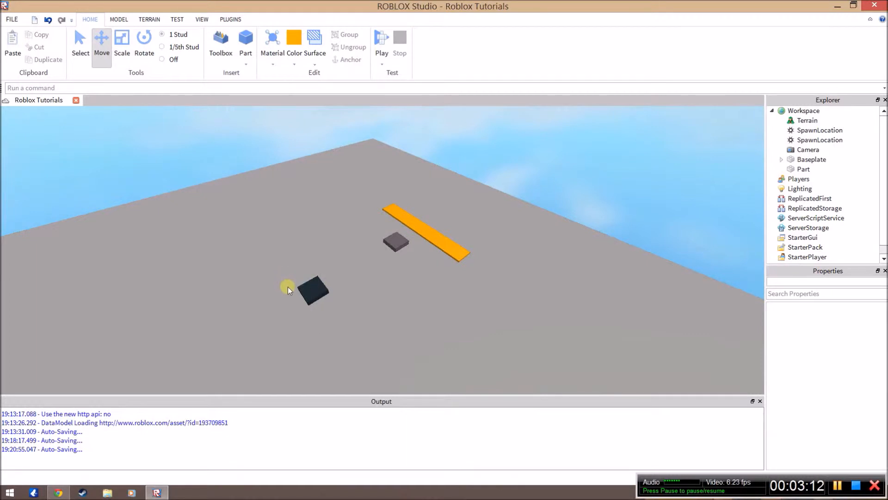
Nudge the grey spawn location along the orange bar towards the bar's middle
left_click_drag(396, 240, 406, 238)
scroll(513, 137, "up", 2)
left_click(513, 137)
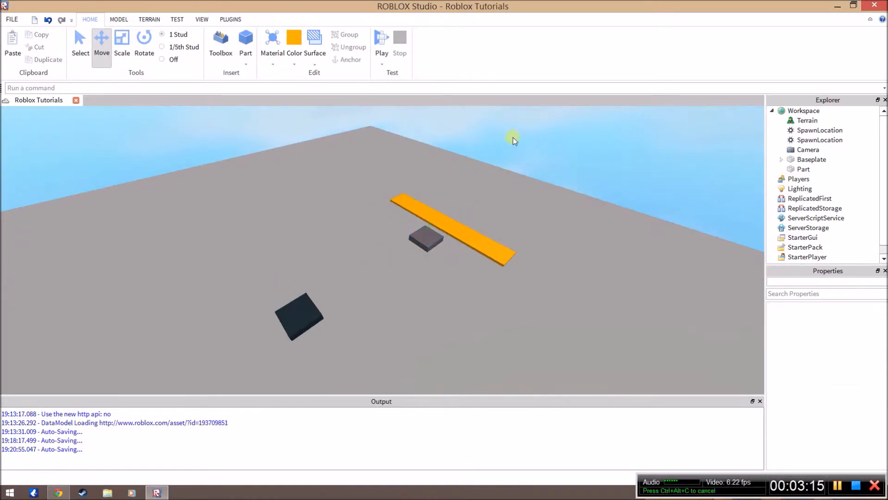
Shift the grey spawn location slightly sideways along the orange bar to centre it on the bar
scroll(472, 177, "up", 2)
right_click_drag(472, 177, 472, 177)
scroll(367, 272, "down", 3)
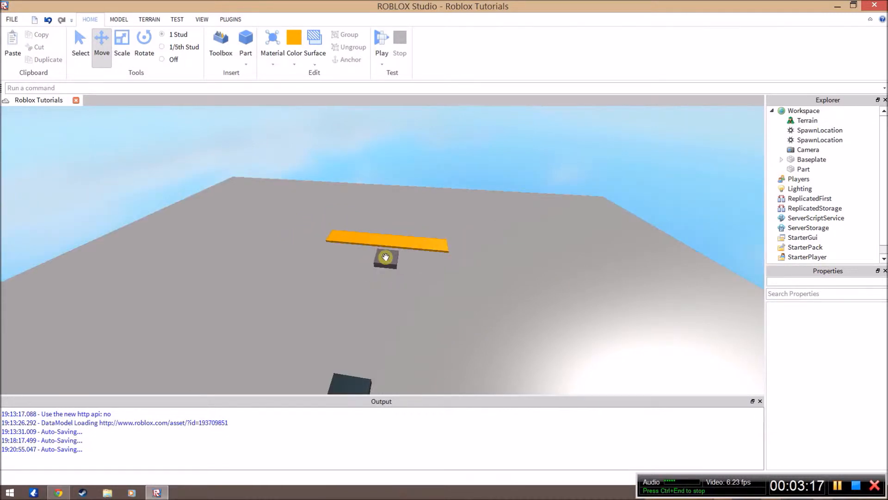
left_click(386, 259)
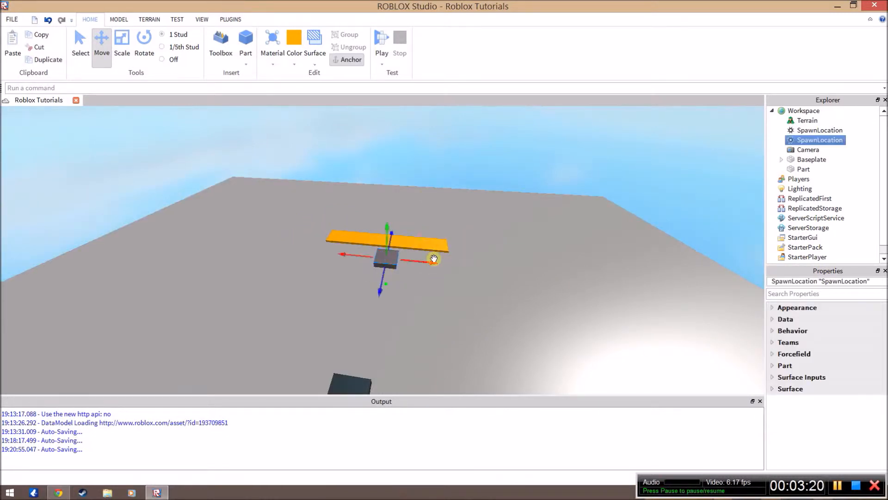
mouse_move(434, 260)
left_mouse_down()
mouse_move(418, 262)
mouse_move(430, 264)
left_mouse_up()
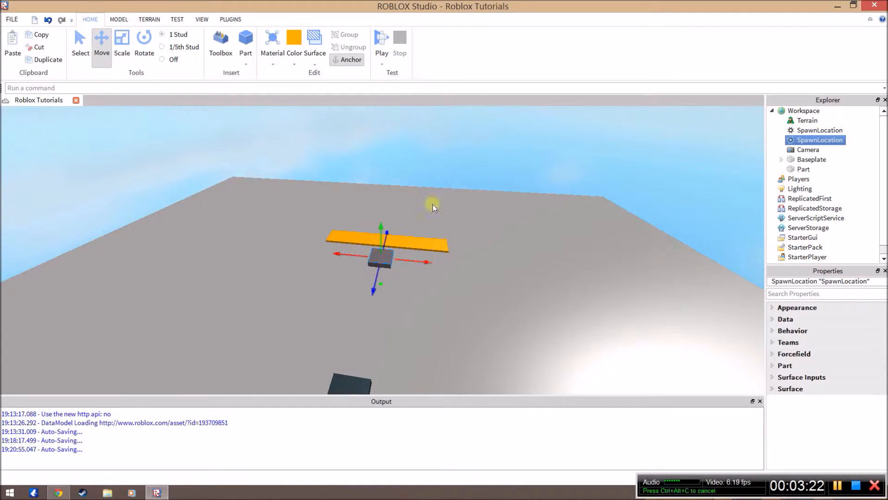
scroll(430, 152, "down", 3)
scroll(430, 152, "down", 2)
left_click(430, 151)
Move the orange bar farther away from the grey spawn location so a gap separates them
right_click_drag(382, 177, 382, 175)
left_click(348, 183)
left_click_drag(370, 167, 383, 159)
left_click(502, 131)
right_click_drag(451, 165, 451, 165)
right_click_drag(413, 204, 447, 212)
left_click(447, 211)
left_click_drag(504, 214, 514, 210)
left_click(579, 189)
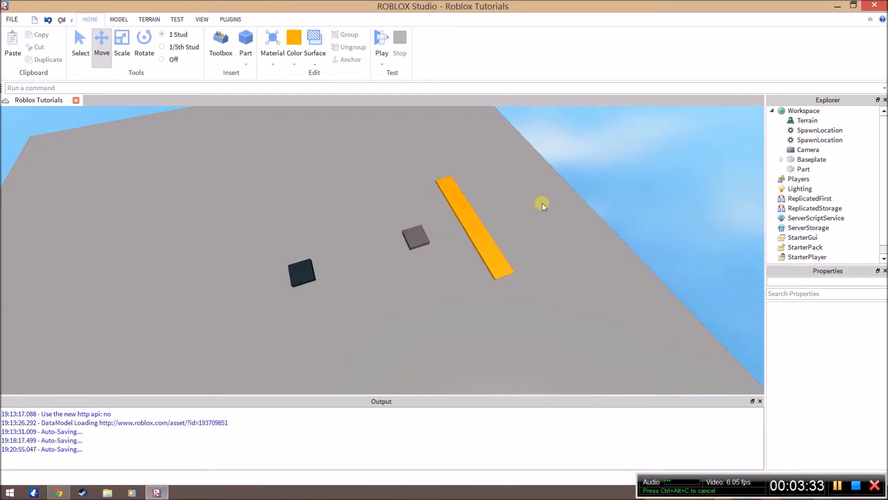
right_click_drag(542, 203, 423, 266)
right_click_drag(436, 226, 442, 226)
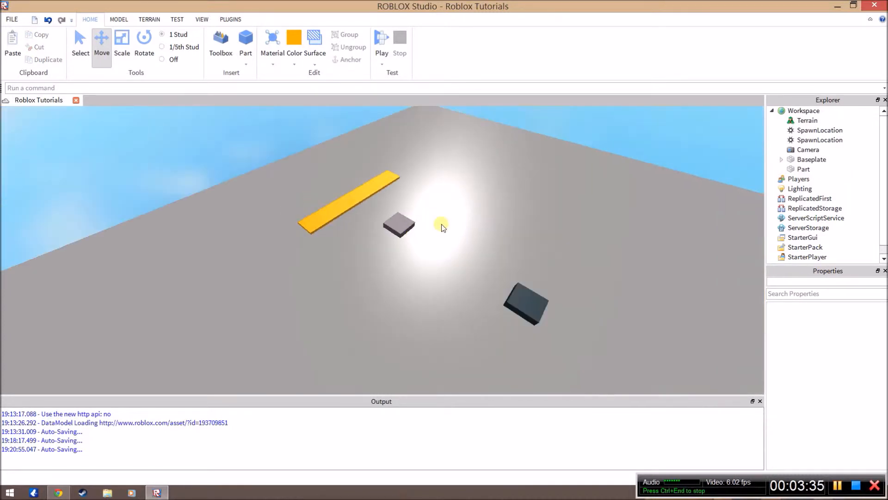
scroll(443, 227, "down", 2)
right_click_drag(395, 199, 395, 201)
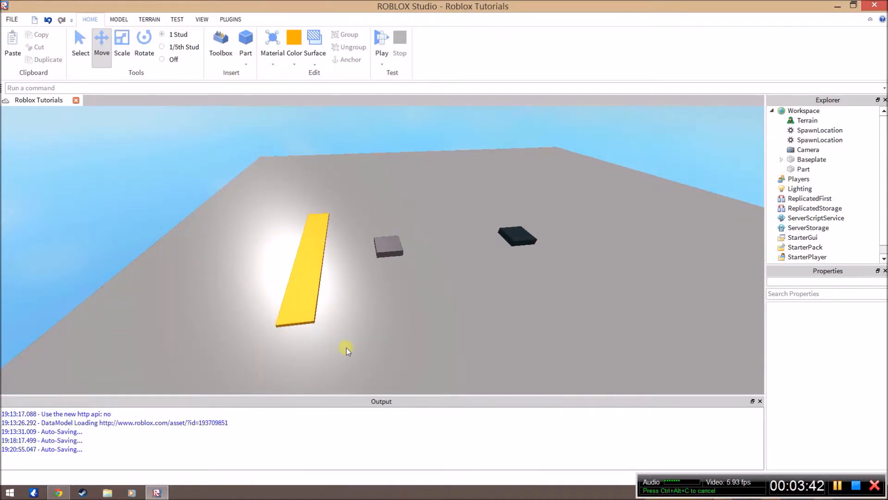
right_click_drag(453, 244, 453, 245)
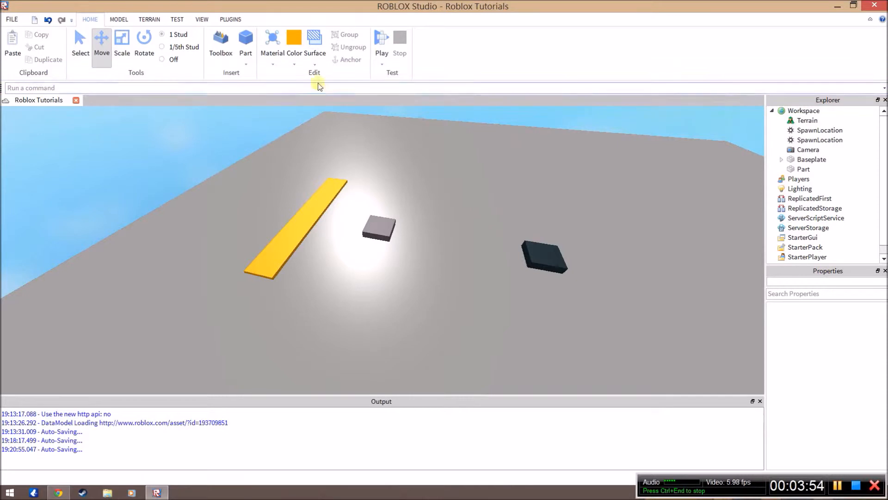
Show the Toolbox and switch its content from Models to ROBLOX Sets
left_click(216, 46)
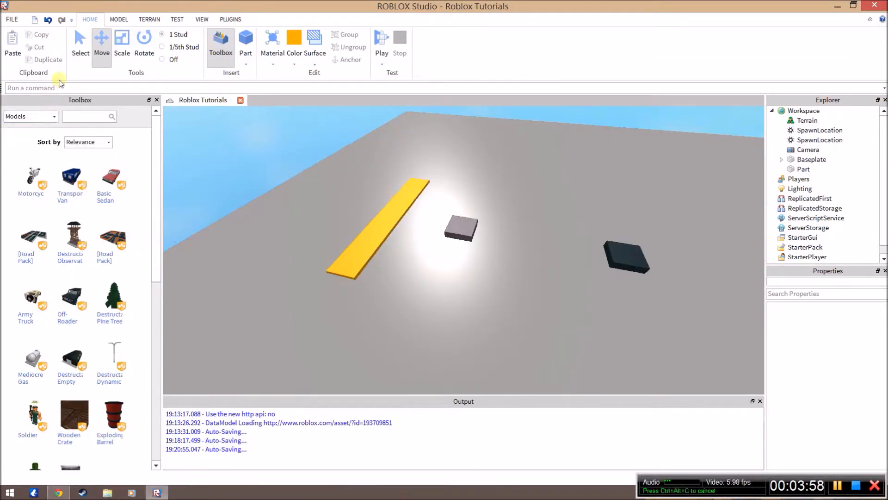
left_click(122, 20)
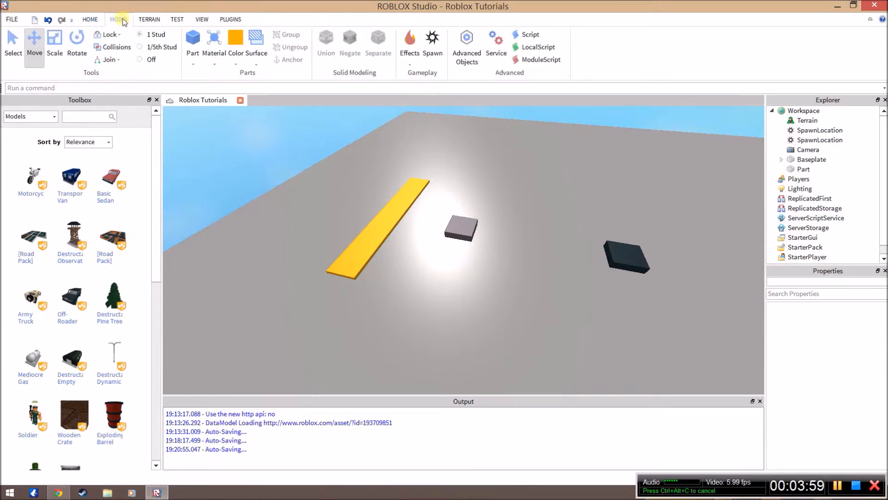
left_click(95, 19)
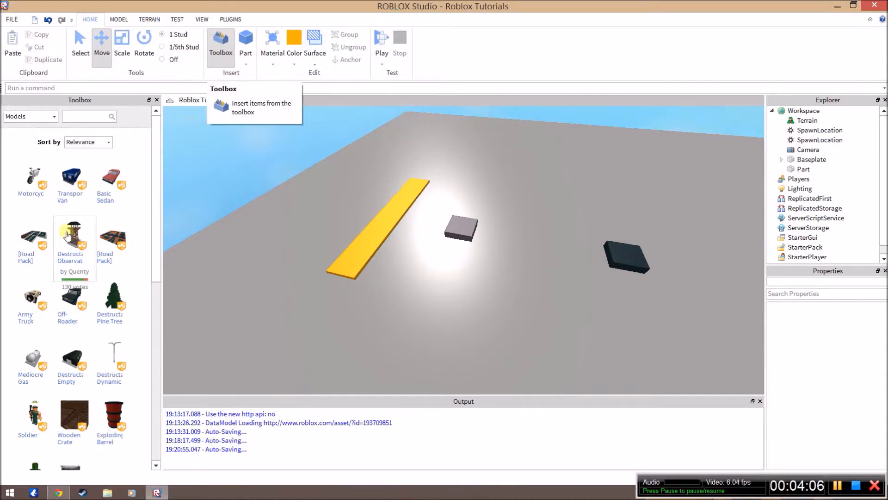
left_click(30, 116)
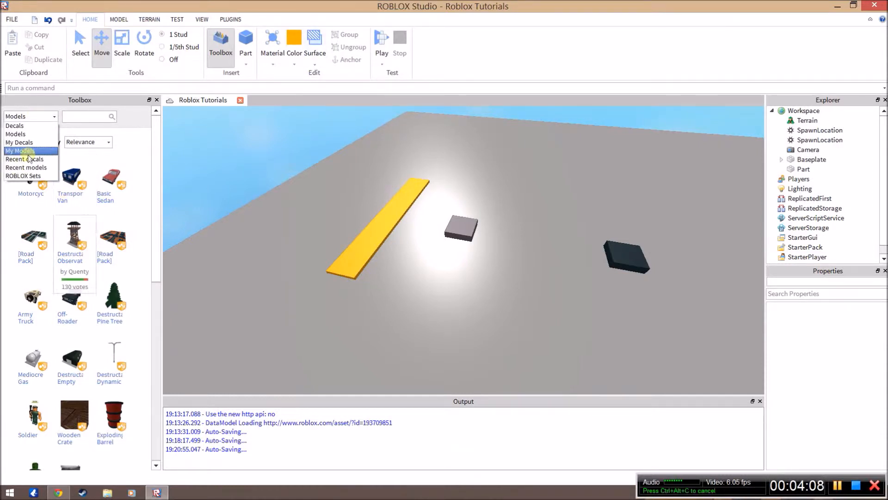
left_click(20, 176)
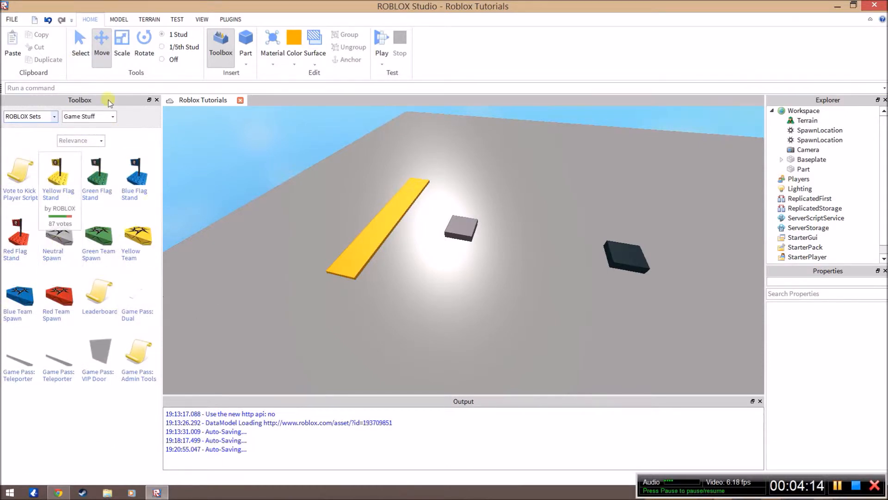
left_click_drag(60, 235, 446, 304)
scroll(817, 185, "down", 1)
scroll(816, 191, "up", 1)
key("Delete")
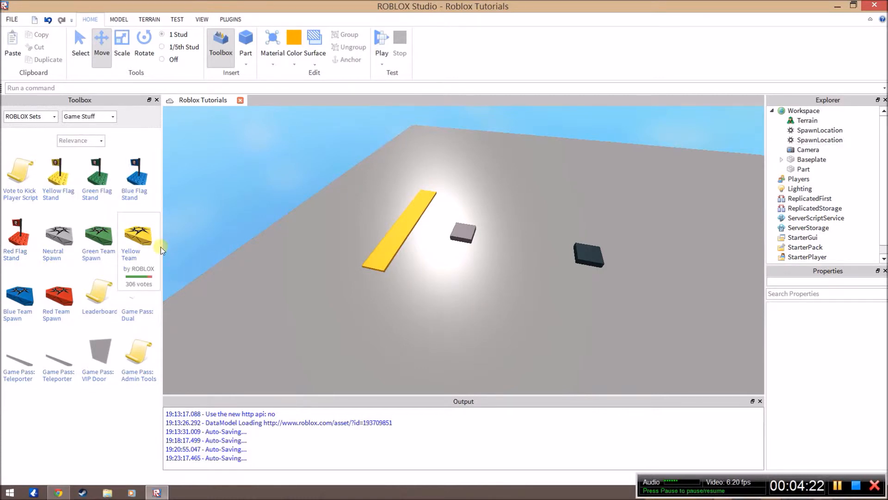
Place a Yellow Team spawn from the Game Stuff set on the baseplate and delete its team from the Teams service
left_click_drag(139, 238, 508, 289)
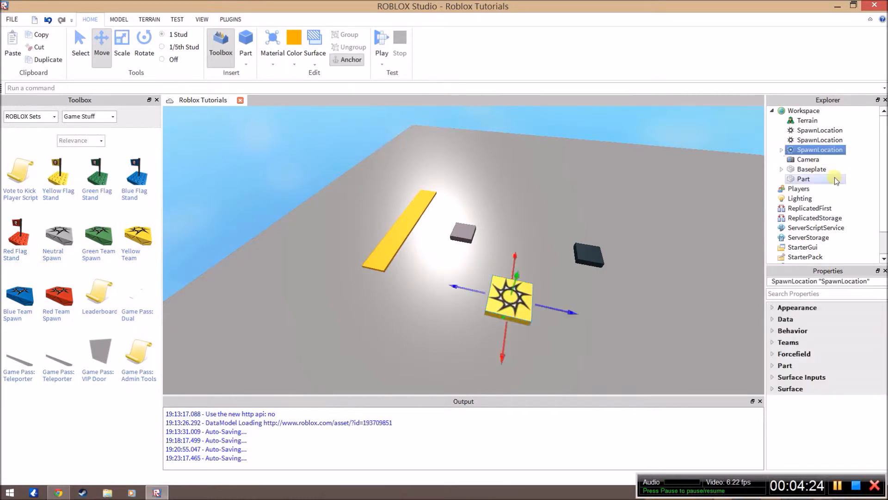
scroll(809, 246, "down", 1)
left_click(810, 247)
left_click(772, 247)
left_click(816, 257)
key("Delete")
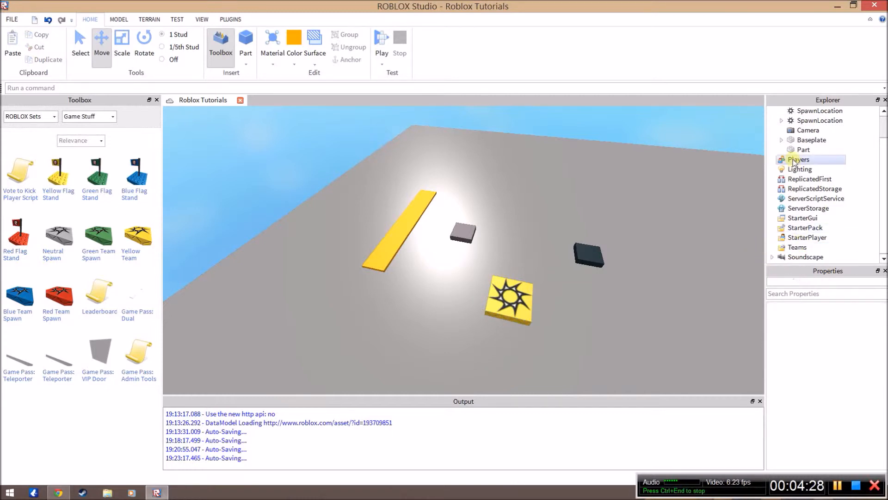
Delete the yellow team spawn location from the workspace
scroll(799, 154, "up", 1)
left_click(814, 150)
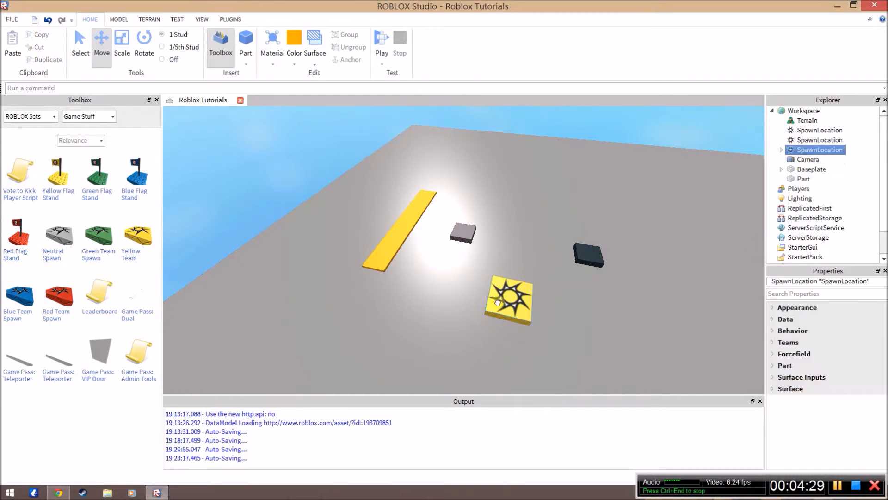
key("Delete")
Insert a new Team object into the Teams service
right_click_drag(554, 223, 553, 221)
scroll(553, 221, "up", 1)
right_click(553, 221)
right_click_drag(439, 168, 440, 167)
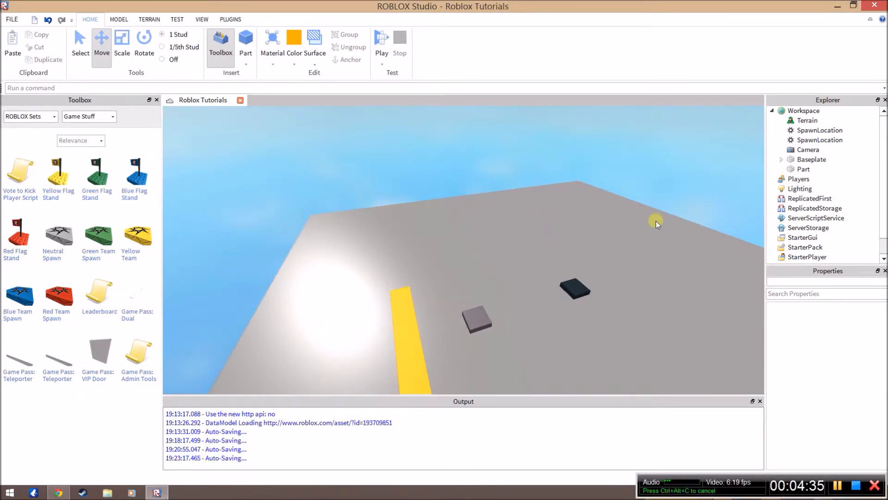
scroll(785, 249, "down", 1)
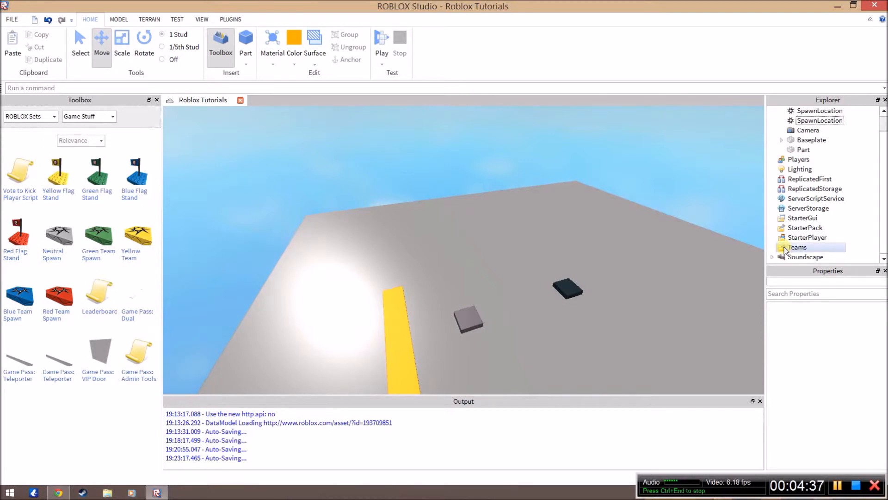
left_click(785, 248)
right_click(786, 248)
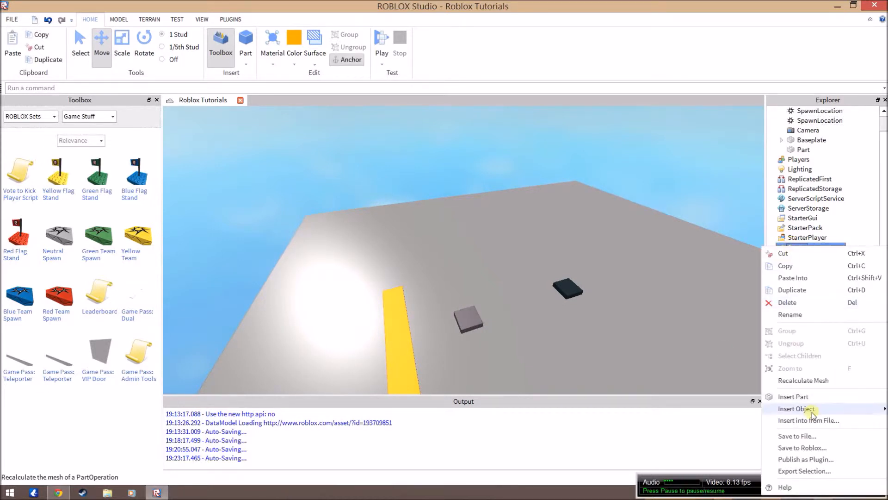
mouse_move(813, 413)
left_click(701, 457)
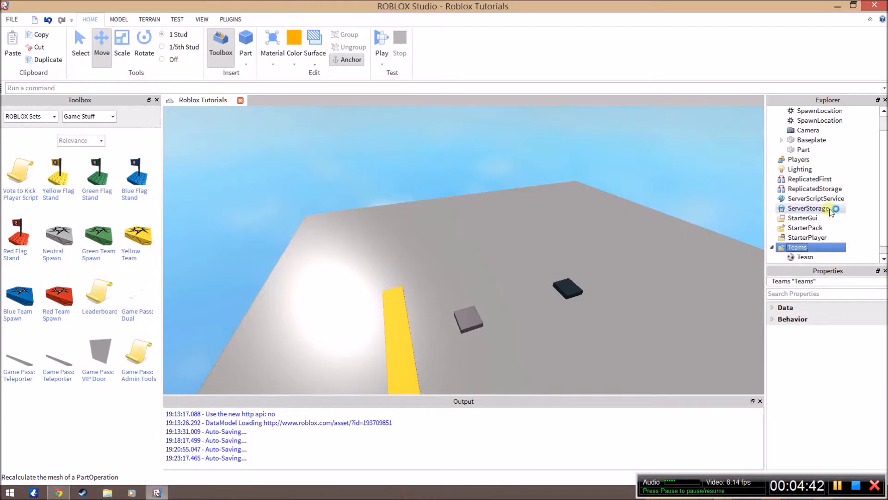
Rename the new team to Start and set its TeamColor to Lime green
left_click(805, 257)
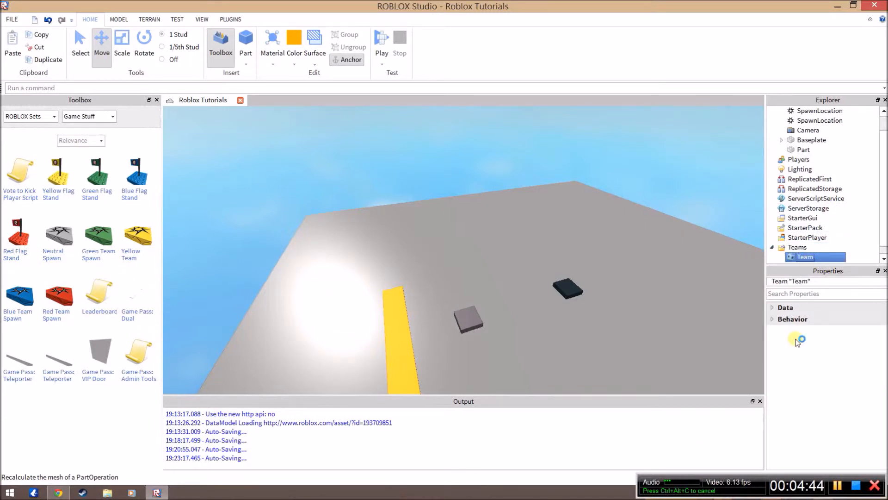
left_click(773, 319)
left_click(773, 308)
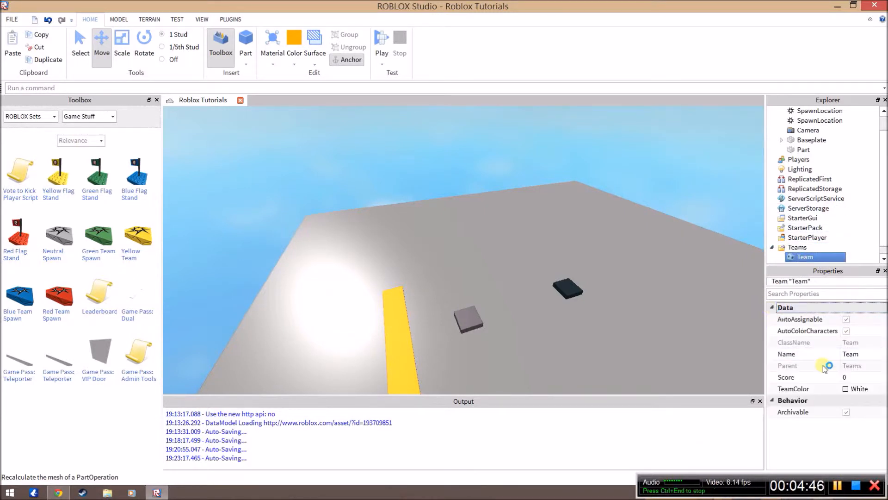
left_click(805, 256)
left_click(862, 351)
key("BackSpace")
type("Start")
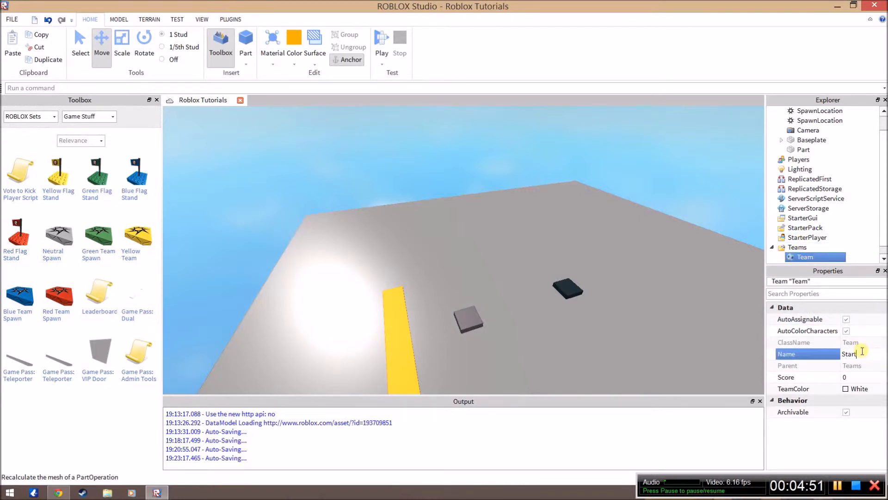
key("Return")
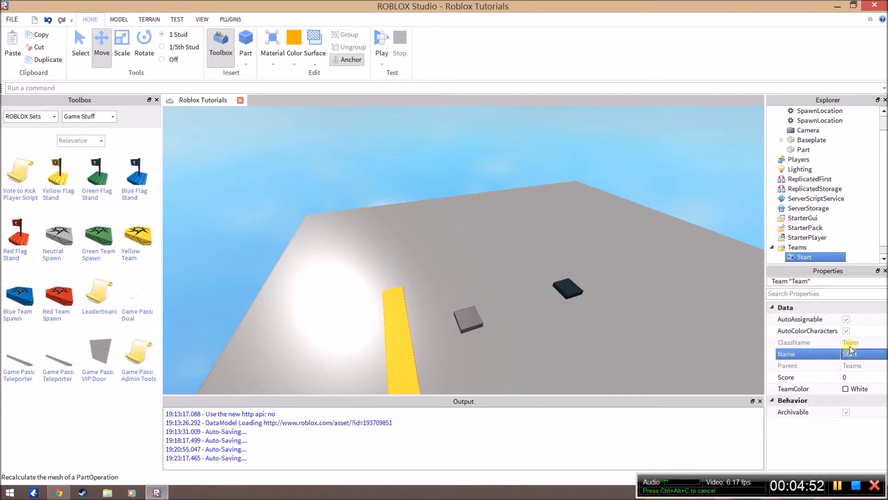
left_click(851, 388)
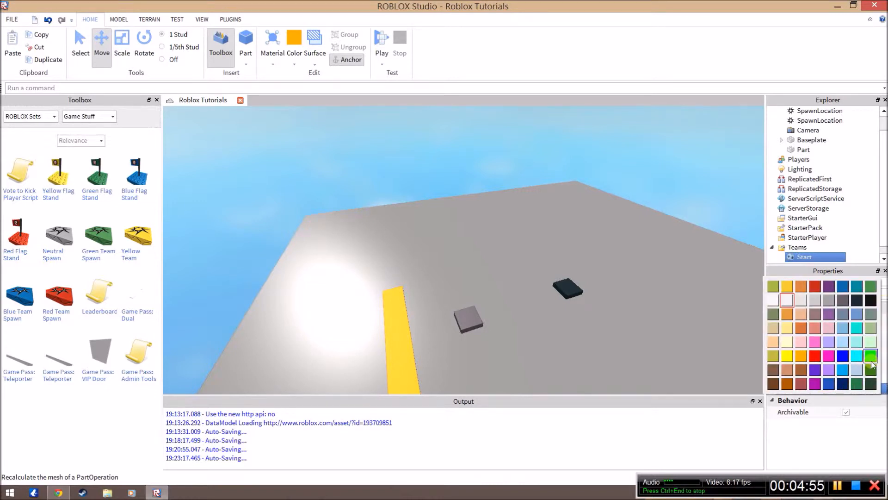
left_click(870, 358)
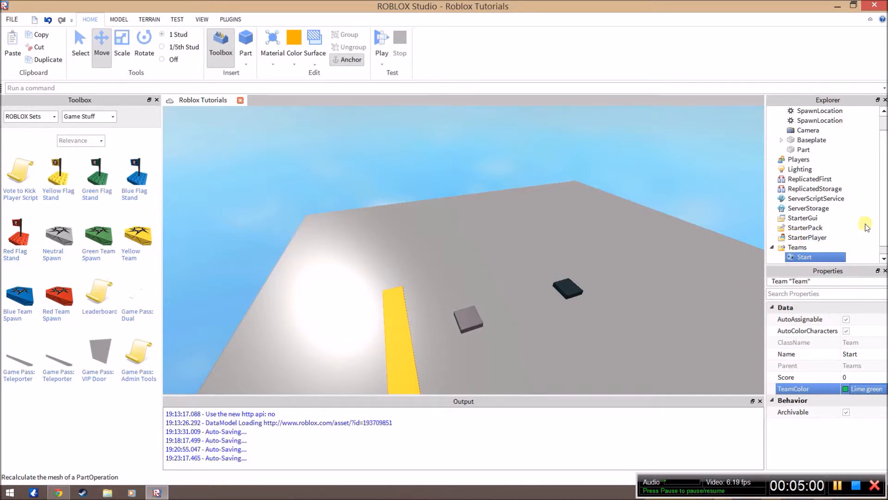
Turn off Neutral for the black spawn location and set its TeamColor to Lime green
scroll(810, 132, "up", 1)
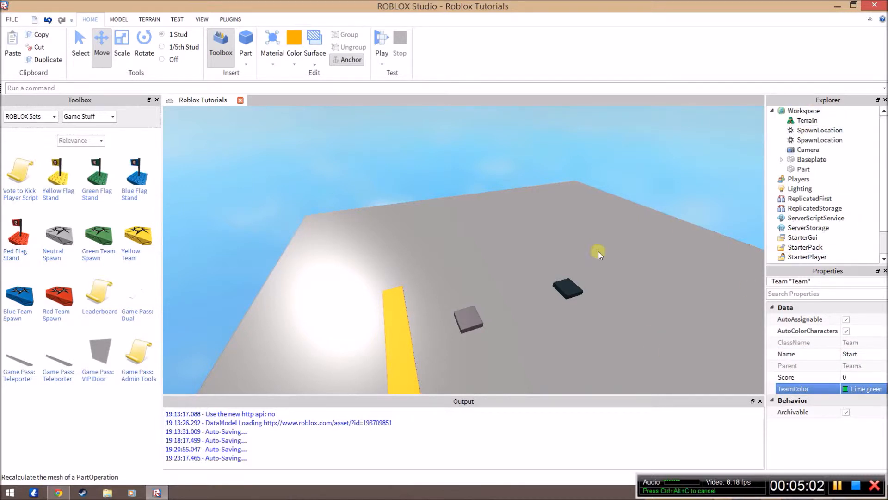
left_click(819, 131)
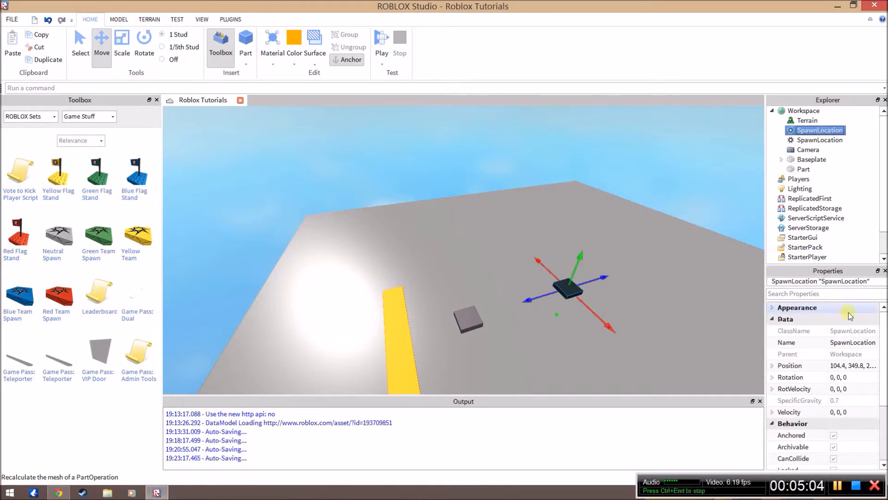
scroll(832, 383, "down", 5)
scroll(833, 384, "down", 2)
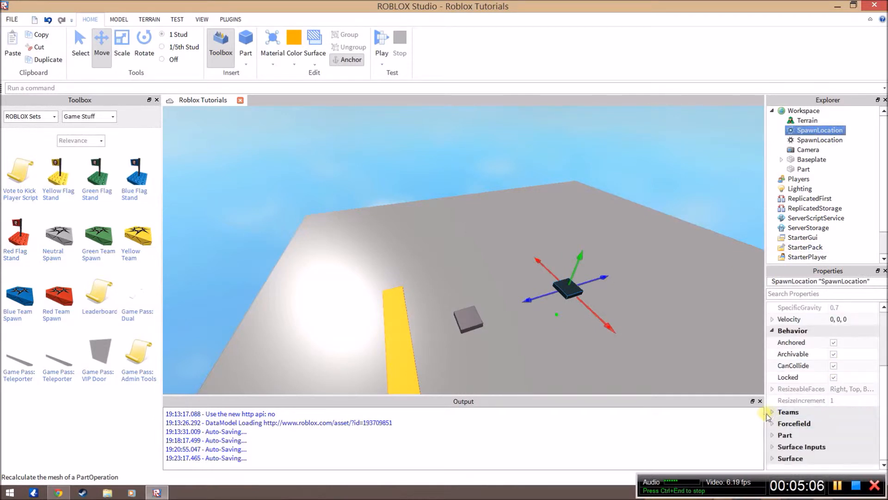
left_click(772, 330)
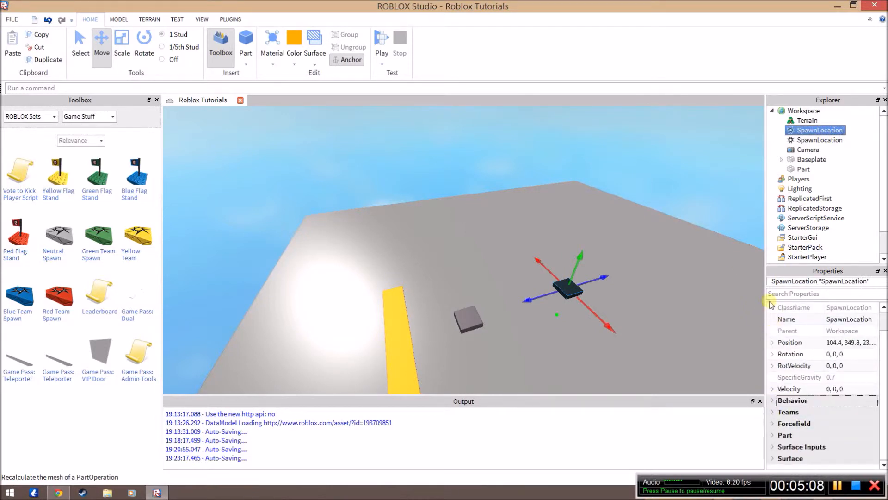
scroll(796, 352, "up", 1)
left_click(772, 319)
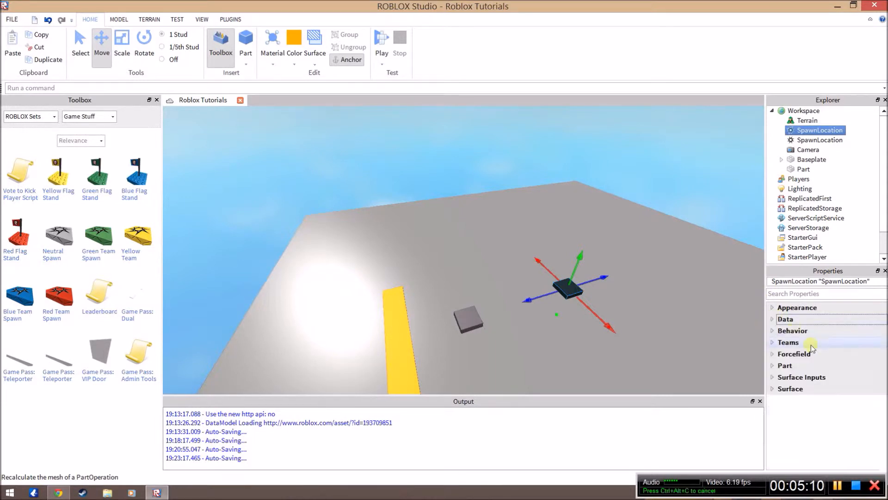
left_click(779, 344)
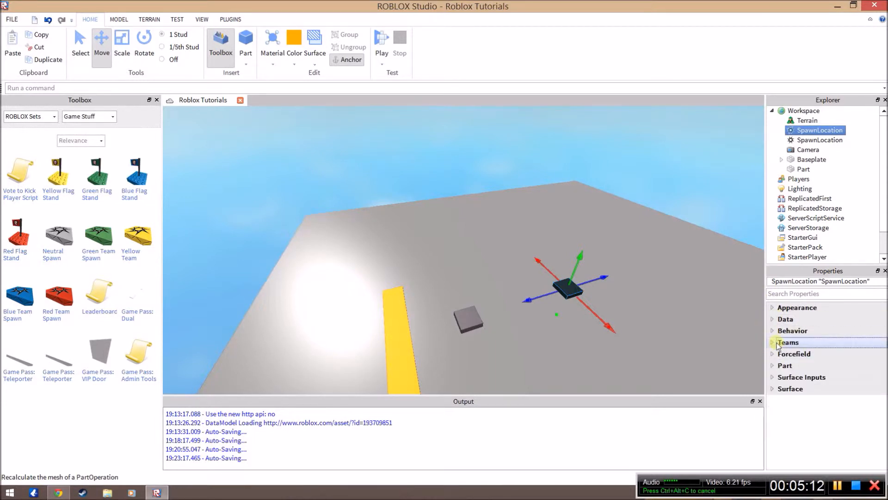
left_click(772, 343)
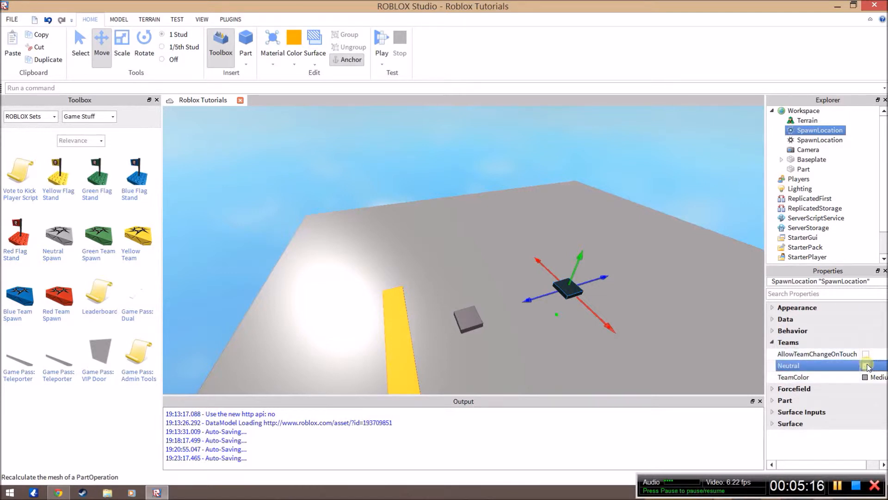
left_click(865, 377)
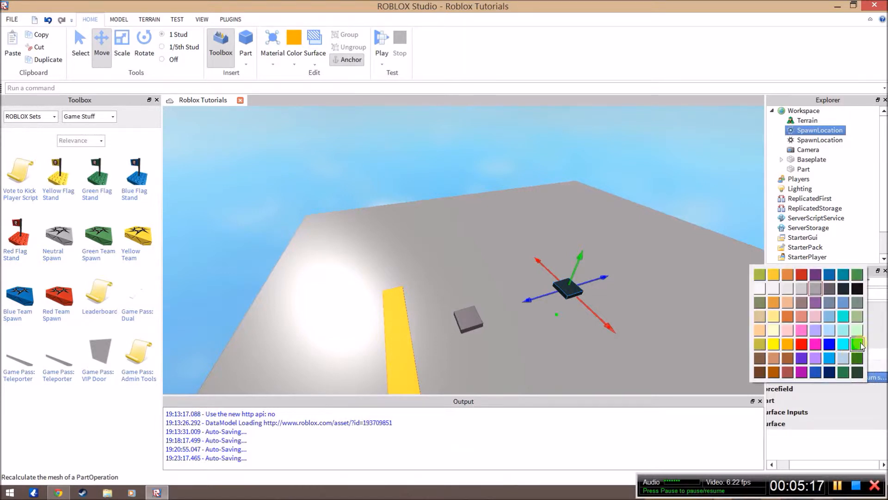
left_click(861, 346)
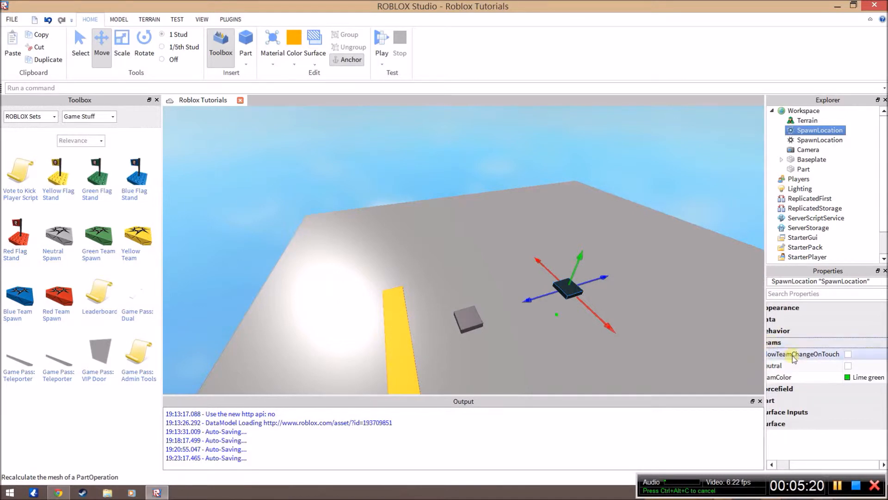
Set the Forcefield Duration of the black spawn location to 0
left_click(772, 330)
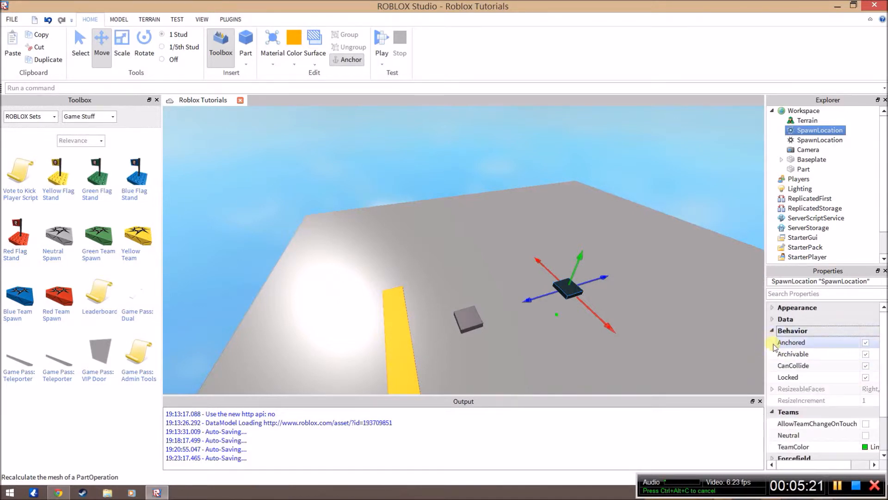
left_click(773, 331)
left_click(773, 341)
left_click(772, 342)
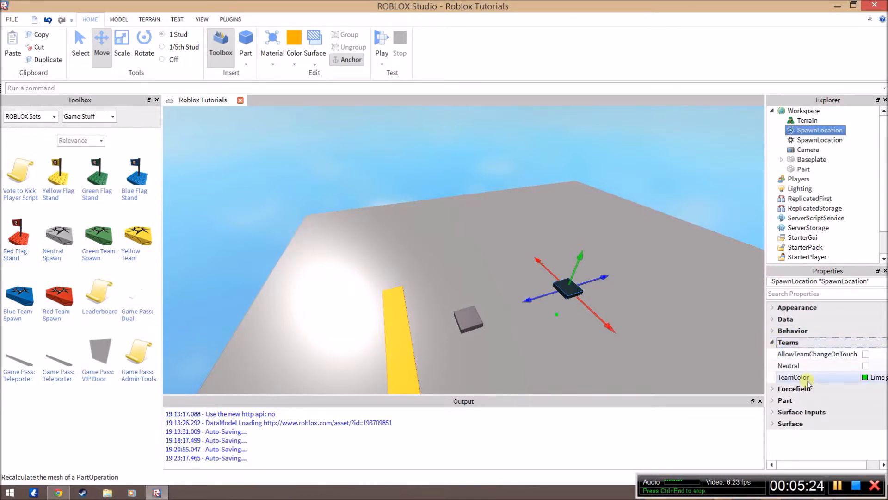
left_click(772, 342)
left_click(772, 354)
left_click(834, 363)
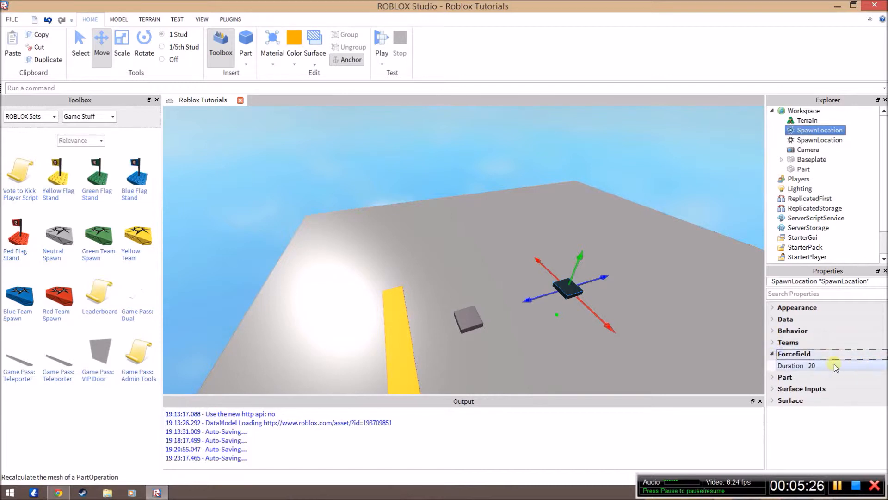
type("0")
key("Return")
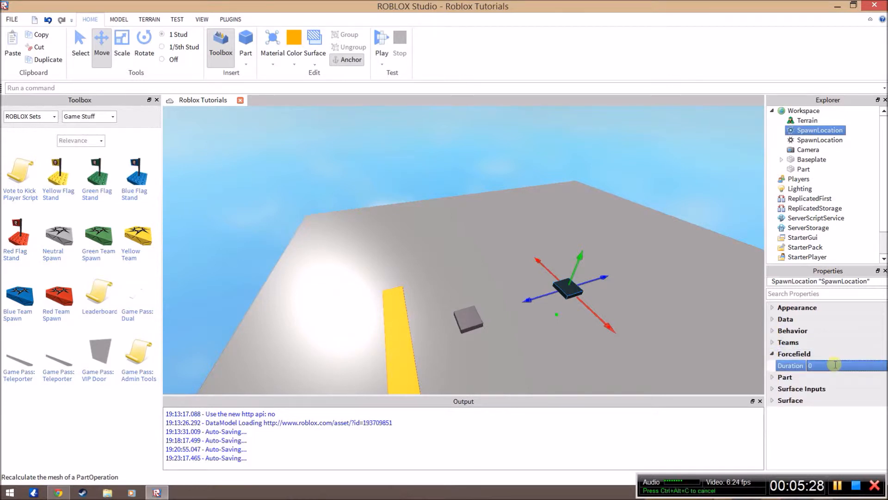
Set the Forcefield Duration of the grey spawn location to 0
left_click(819, 140)
left_click(815, 365)
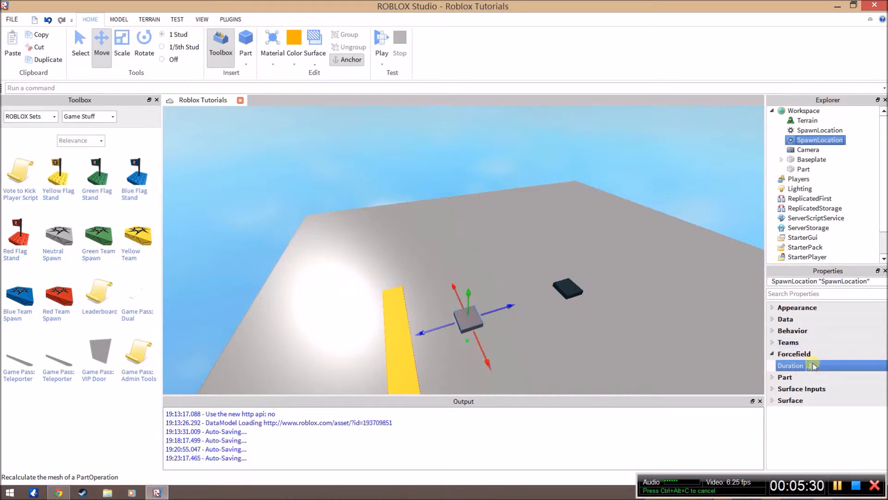
type("0")
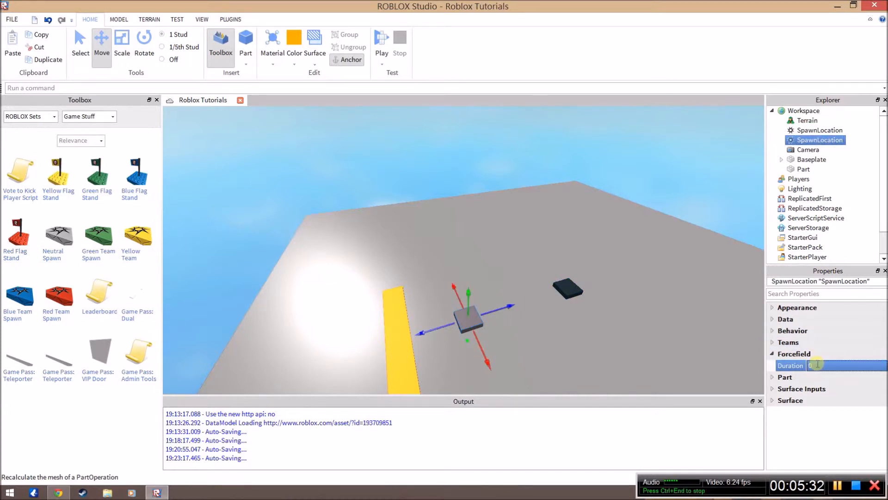
left_click(773, 355)
left_click(775, 365)
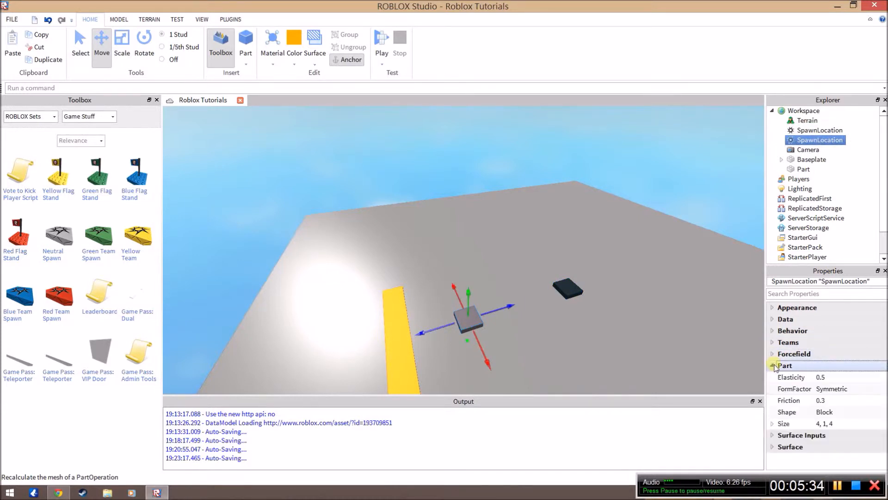
left_click(774, 365)
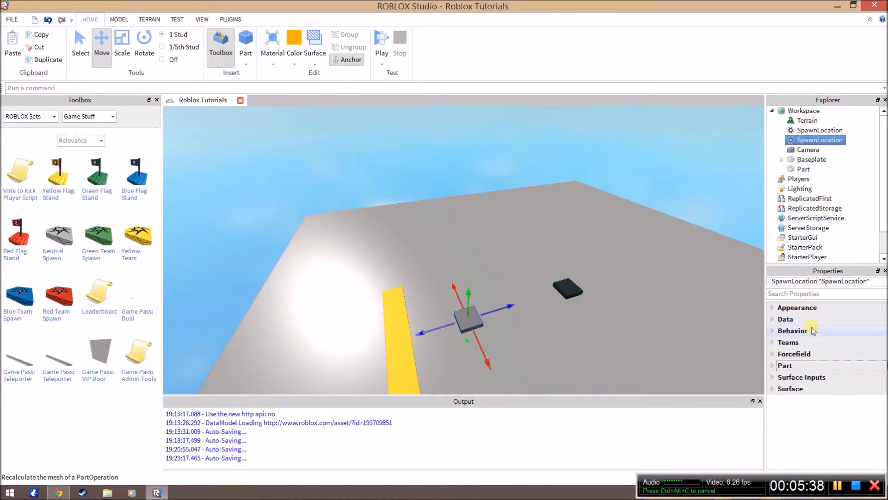
Give the grey spawn location the Toothpaste TeamColor, with Neutral turned off and AllowTeamChangeOnTouch enabled
left_click(776, 343)
left_click(869, 378)
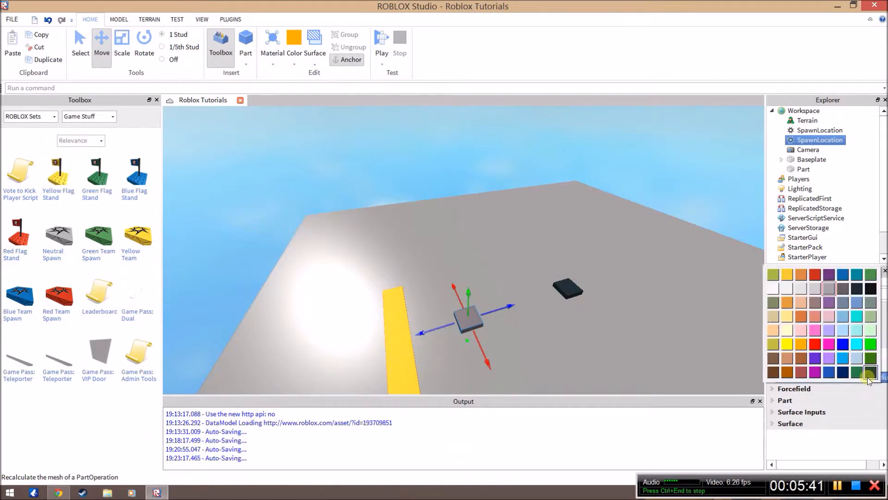
left_click(856, 348)
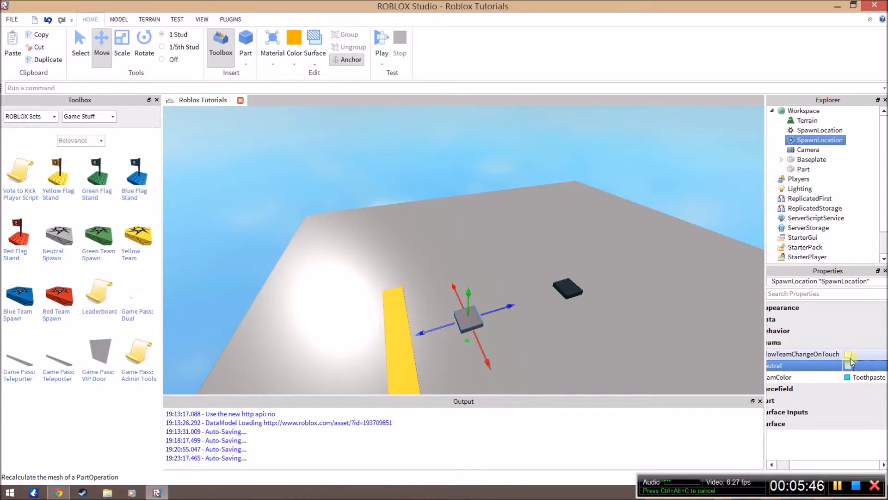
left_click(848, 354)
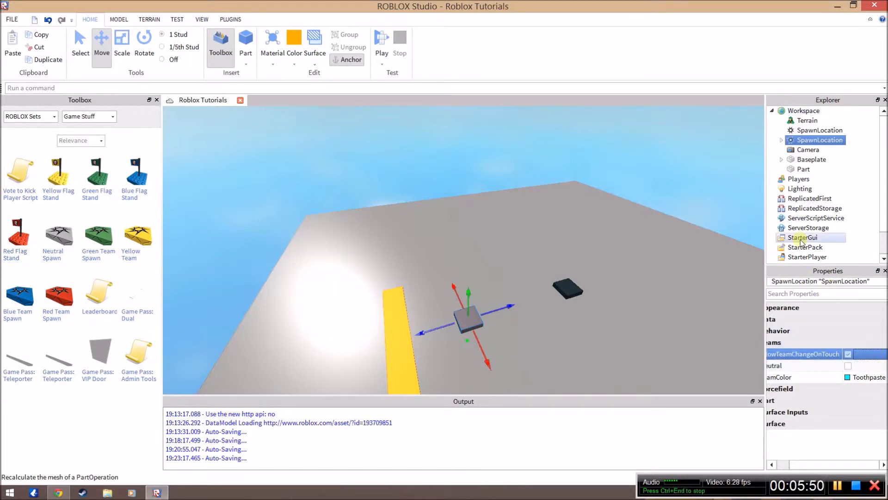
Duplicate the Start team within the Teams service
scroll(810, 170, "down", 1)
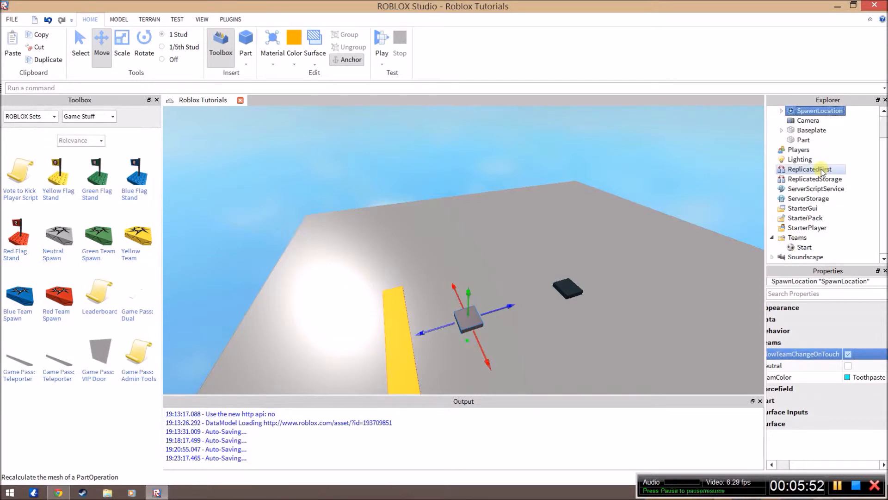
left_click(794, 238)
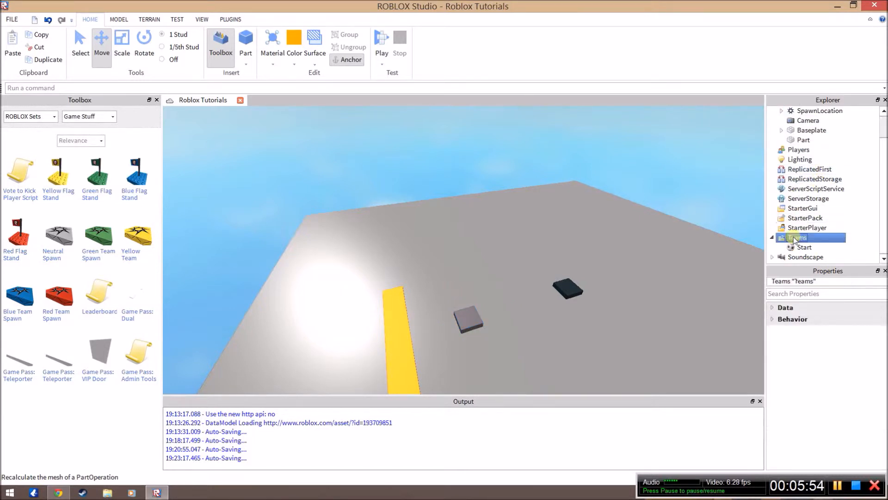
left_click(791, 249)
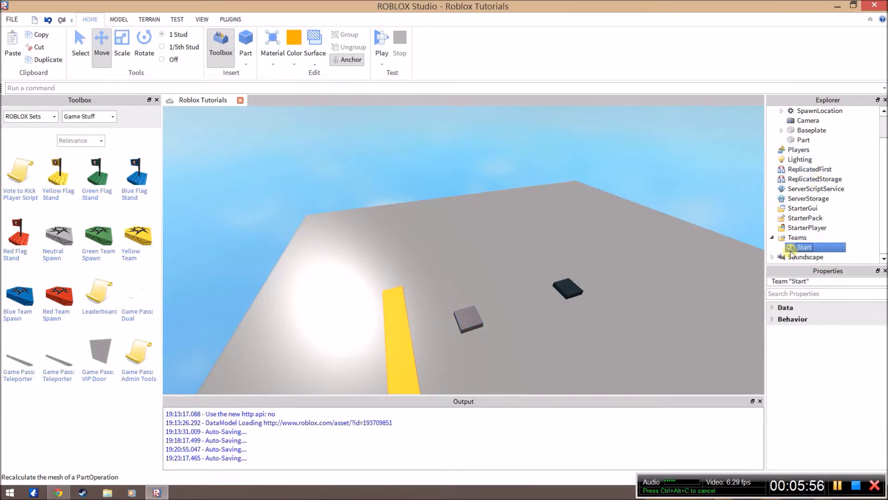
left_click_drag(792, 253, 792, 240)
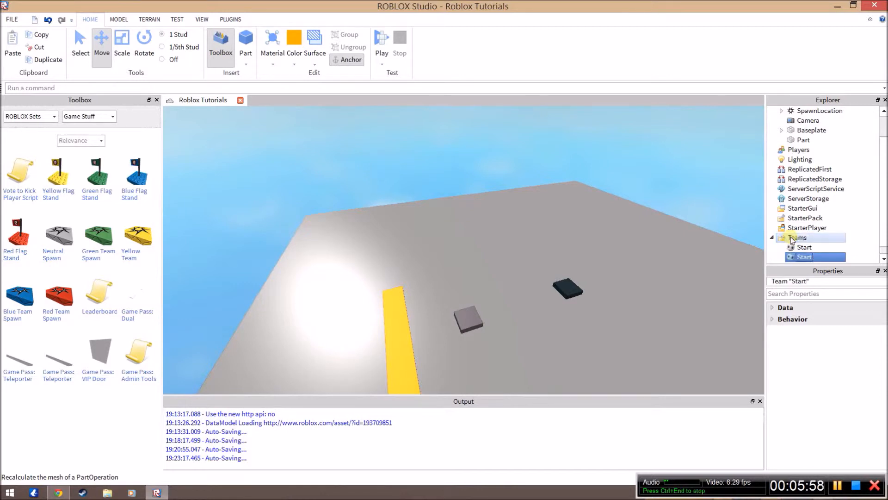
key("ctrl+d")
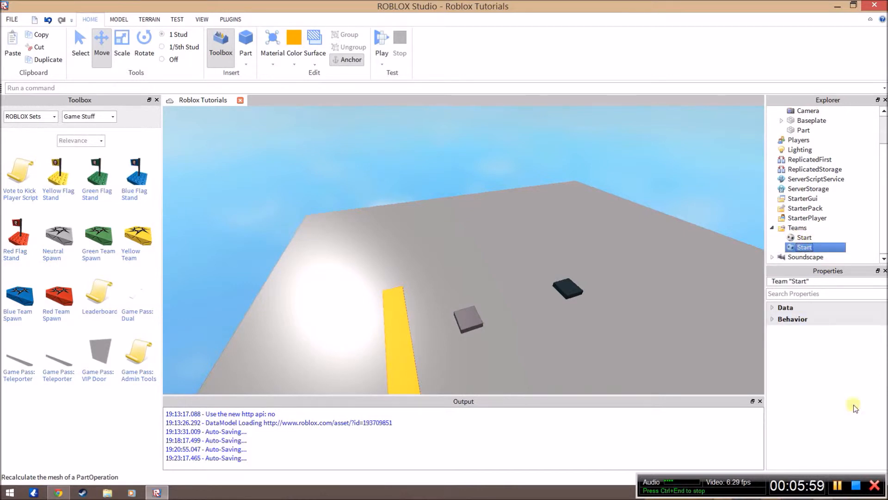
Rename the duplicated Start team to Level 1
left_click(803, 248)
left_click(776, 308)
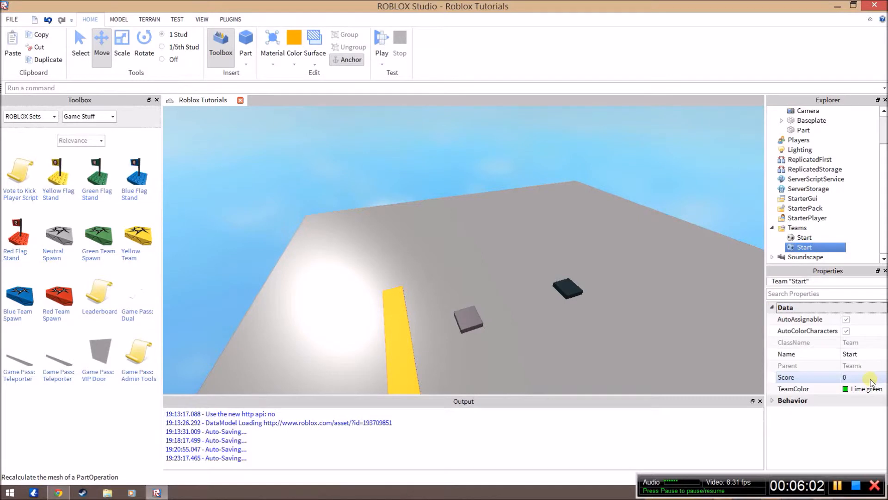
left_click(867, 353)
key("BackSpace")
type("Level ")
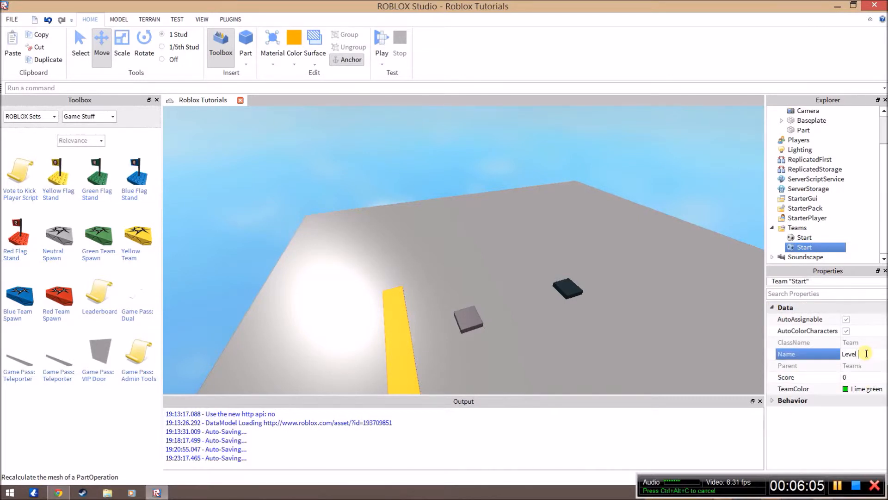
type("1")
key("Return")
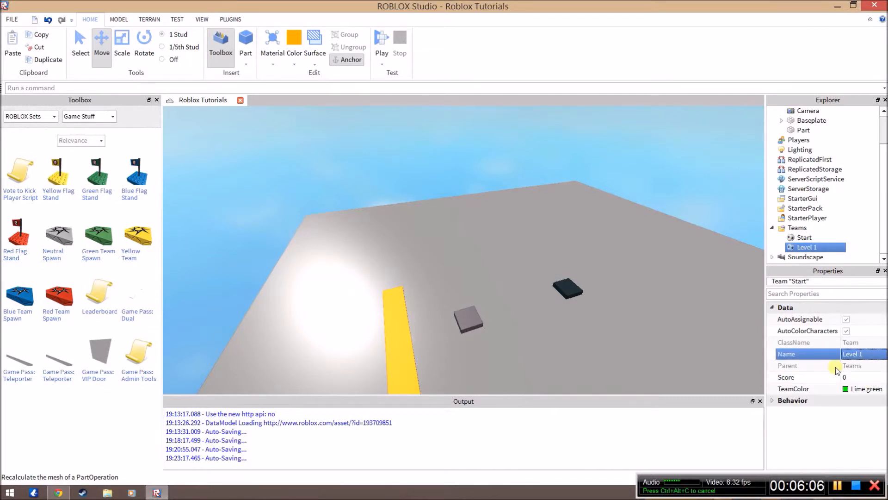
Turn off AutoAssignable for the Level 1 team and set its TeamColor to Toothpaste
left_click(846, 319)
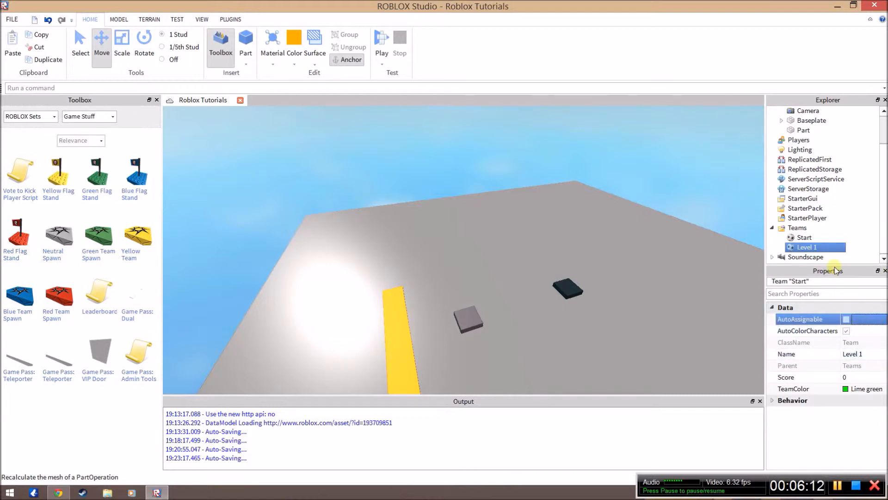
left_click(807, 238)
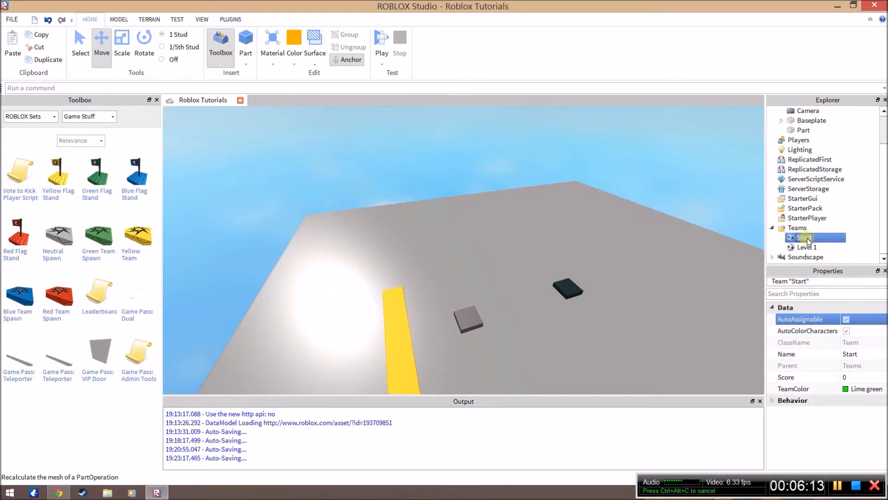
left_click(807, 247)
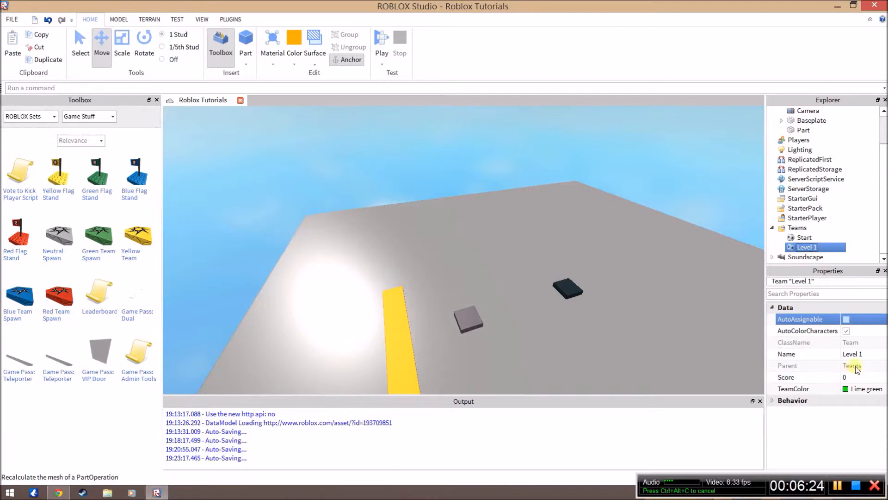
left_click(841, 388)
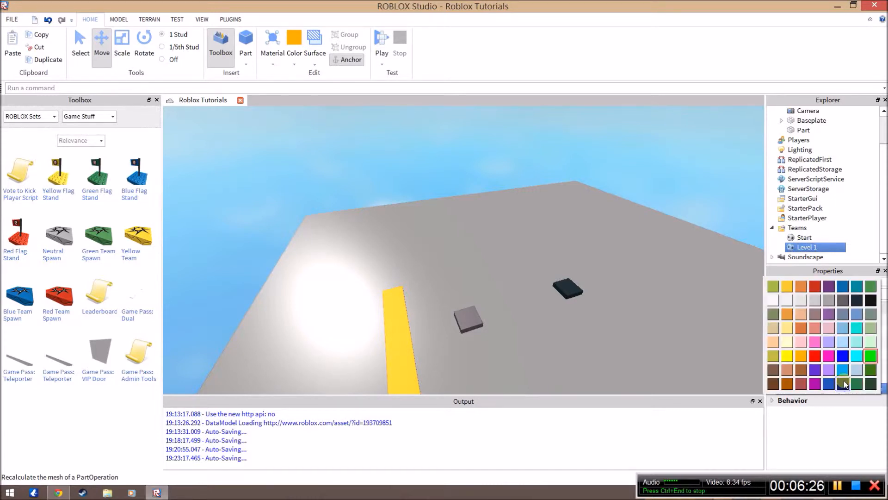
left_click(855, 357)
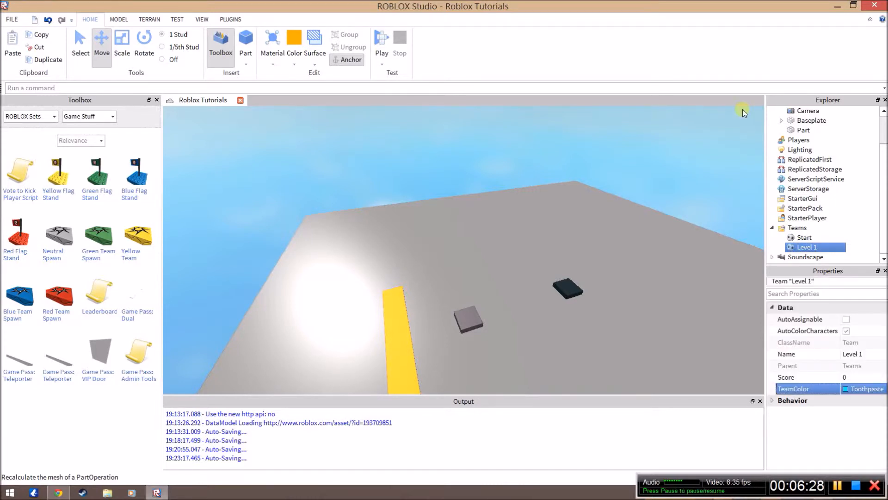
Insert a new Script object into the orange strip part
left_click(484, 303)
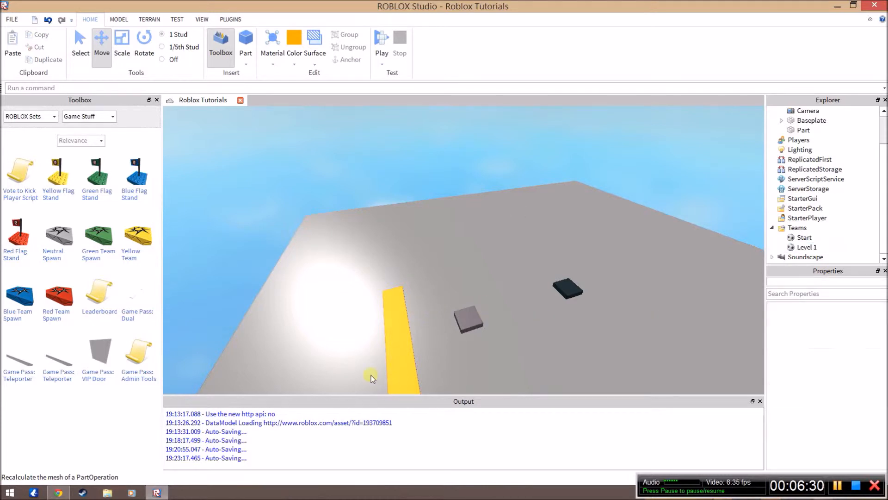
left_click(397, 325)
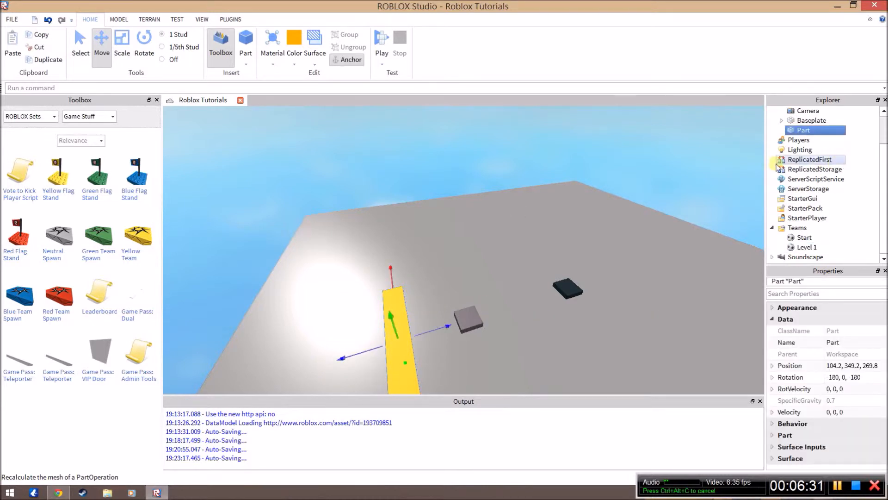
right_click(808, 130)
mouse_move(855, 291)
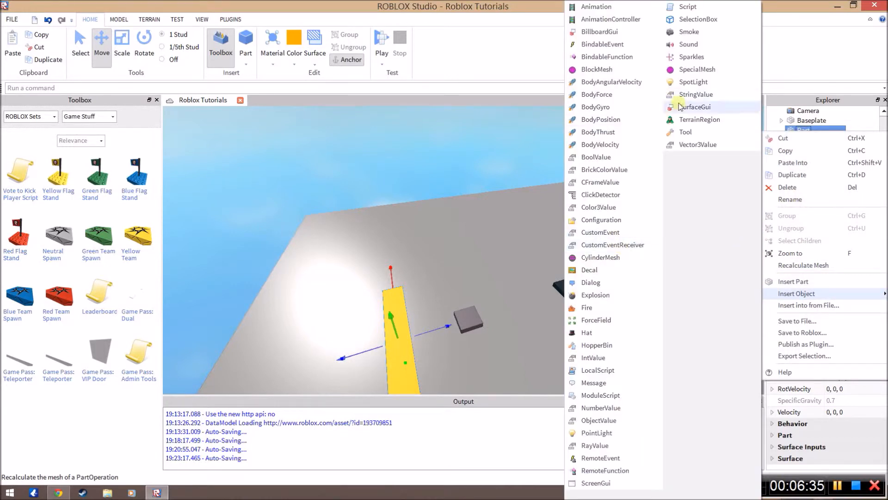
left_click(688, 6)
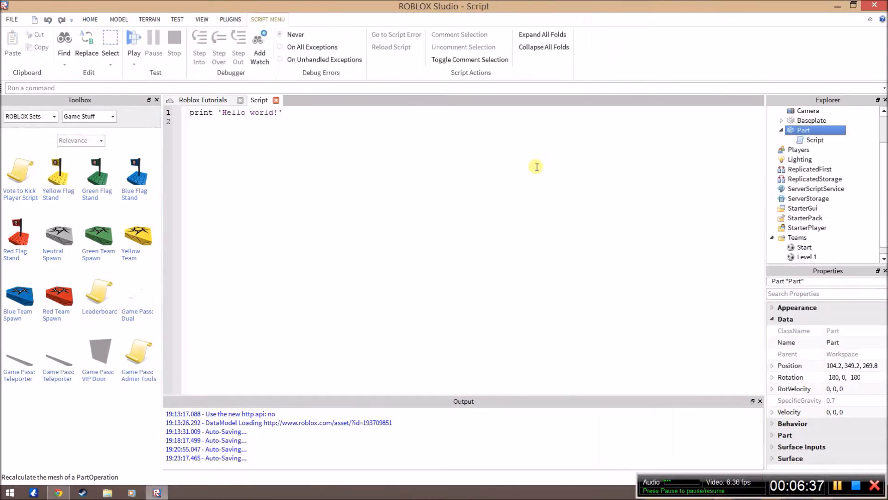
Return to the place's 3D view and examine the orange strip from several angles
left_click(216, 100)
right_click_drag(409, 312, 399, 325)
scroll(443, 299, "up", 5)
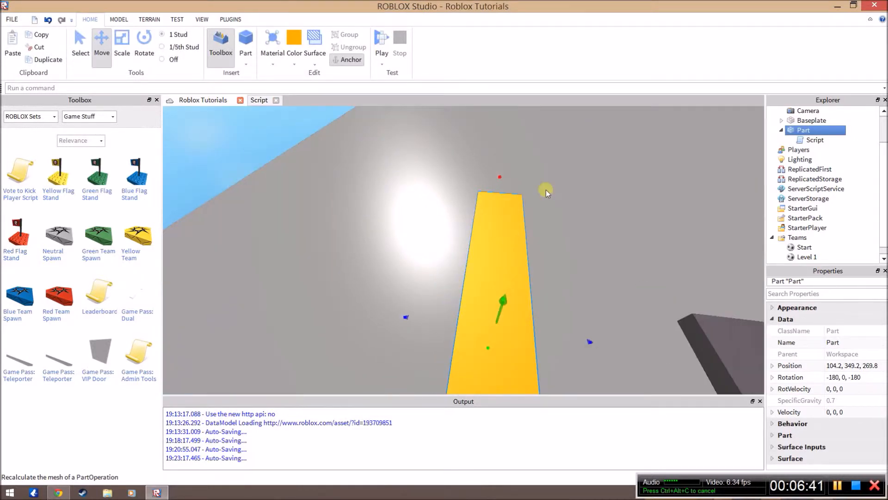
scroll(684, 230, "down", 2)
scroll(684, 229, "down", 1)
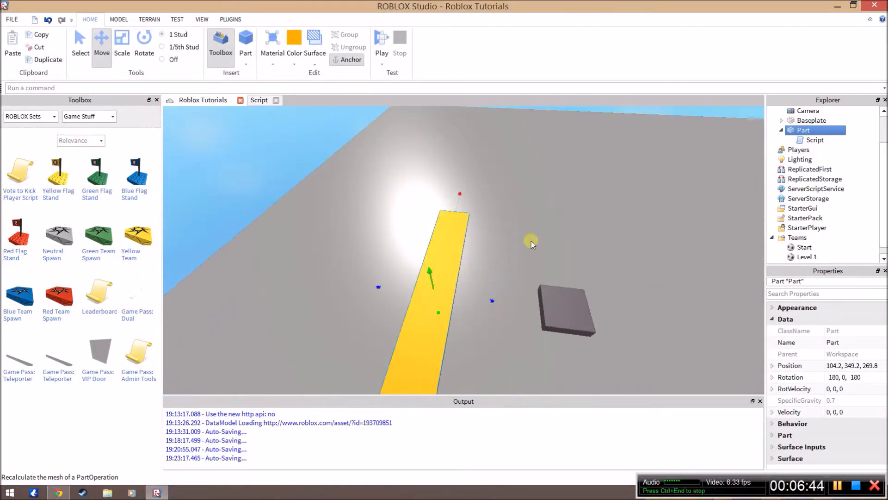
right_click_drag(531, 241, 582, 232)
scroll(521, 241, "down", 2)
right_click_drag(334, 169, 371, 284)
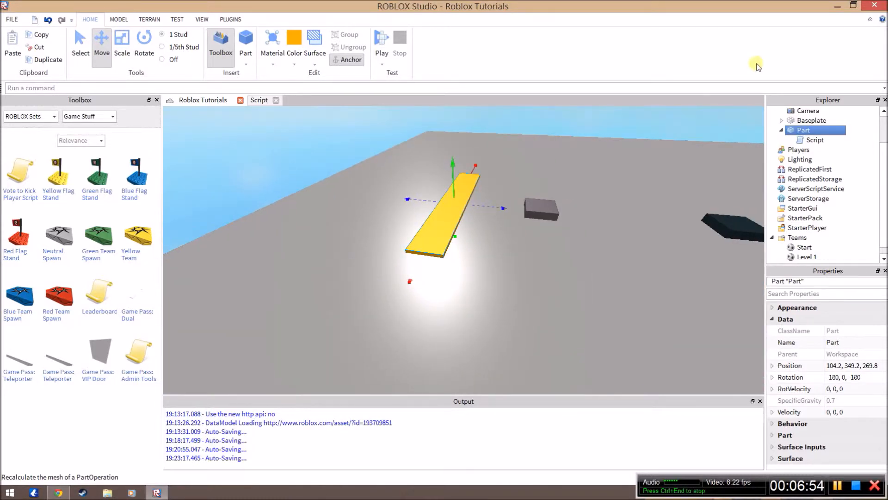
Open the script inside the orange strip and rename the strip's part to SpeedPad
double_click(815, 140)
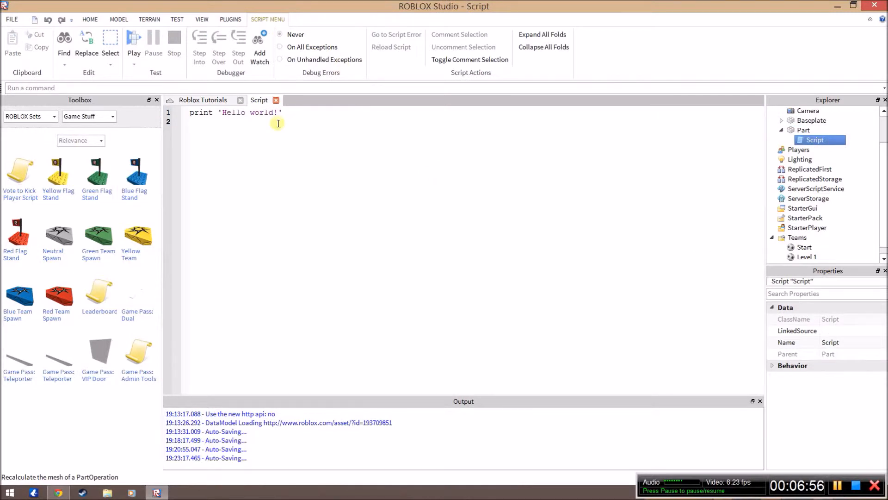
left_click_drag(294, 114, 188, 114)
left_click(803, 130)
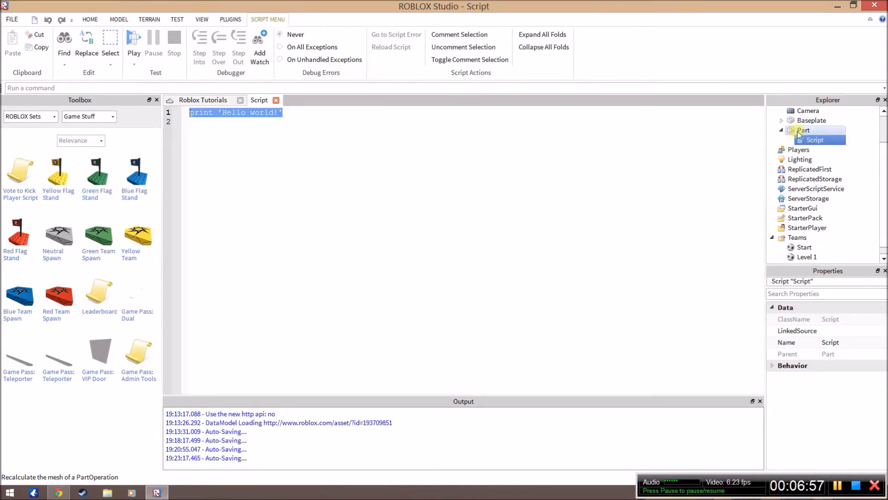
left_click(842, 344)
key("BackSpace")
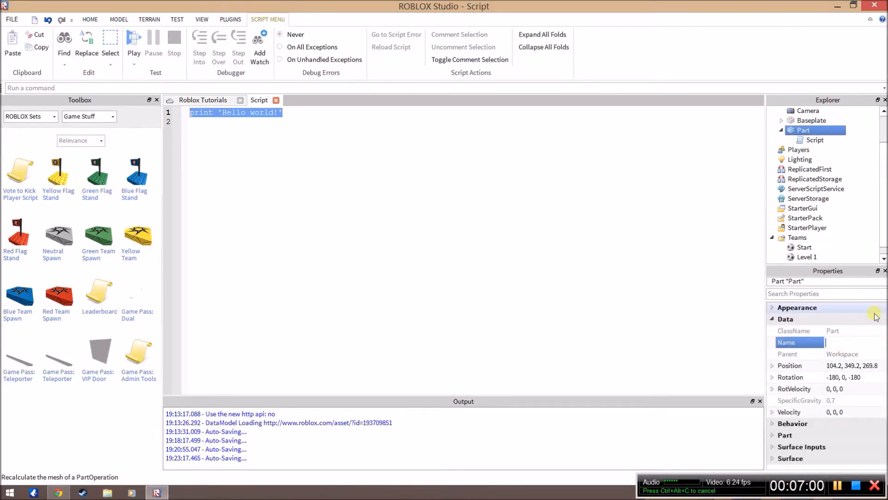
type("SpeedPad")
key("Return")
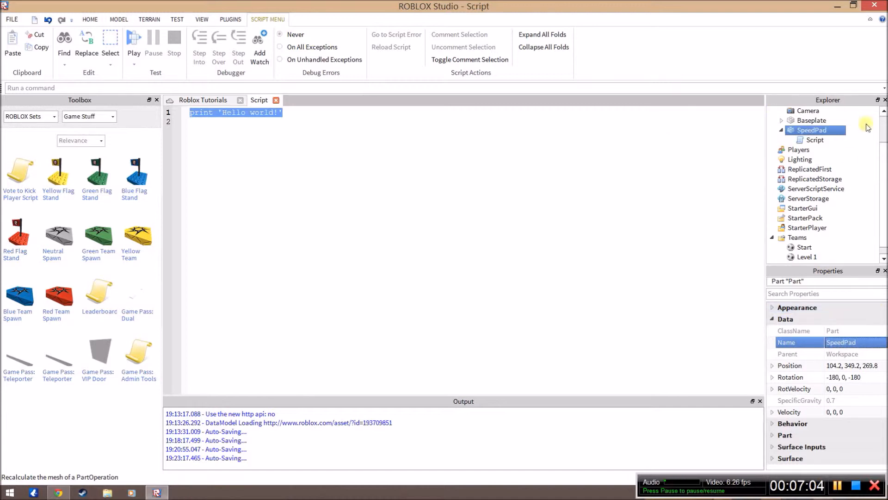
Select the script under SpeedPad and delete its default print 'Hello world!' code
left_click(814, 140)
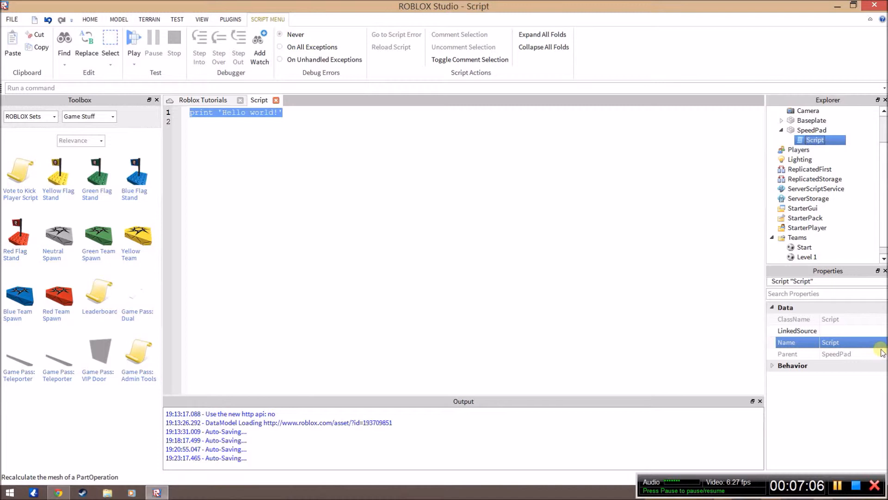
left_click_drag(320, 119, 217, 114)
key("BackSpace")
key("BackSpace")
key("BackSpace")
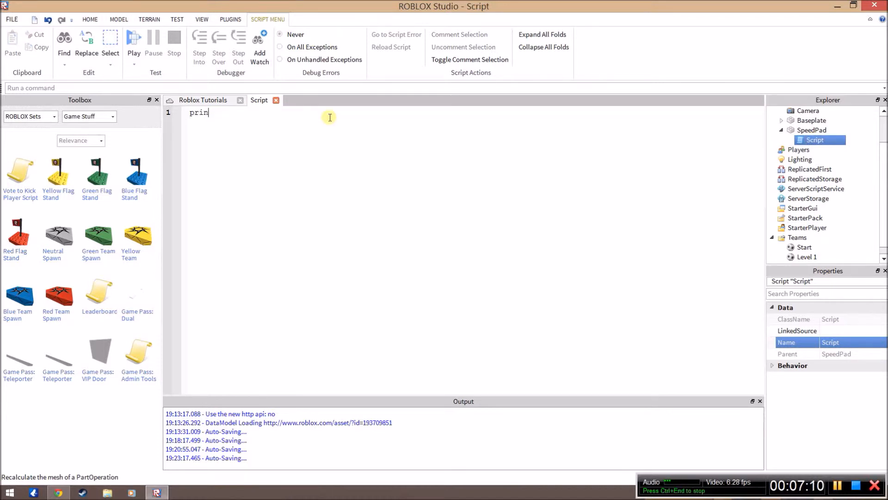
key("BackSpace")
key("BackSpace")
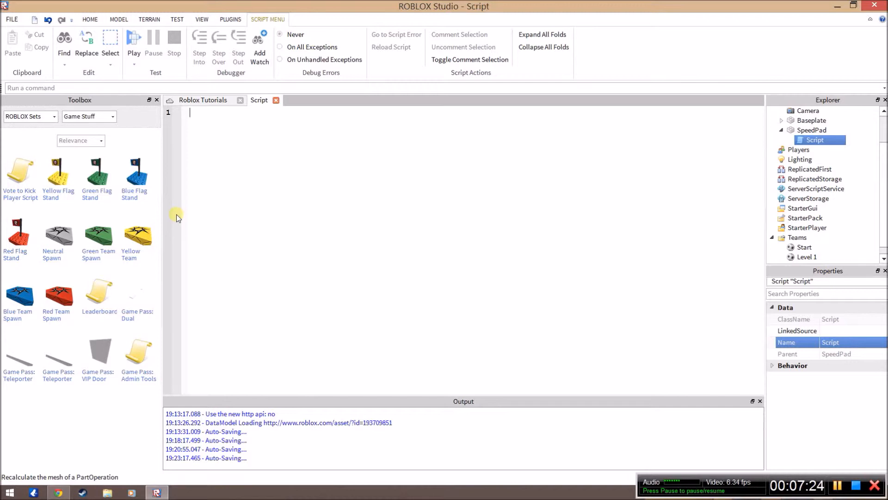
Write an empty function named lololol with the parameter touch, closed by its end line
type("functio")
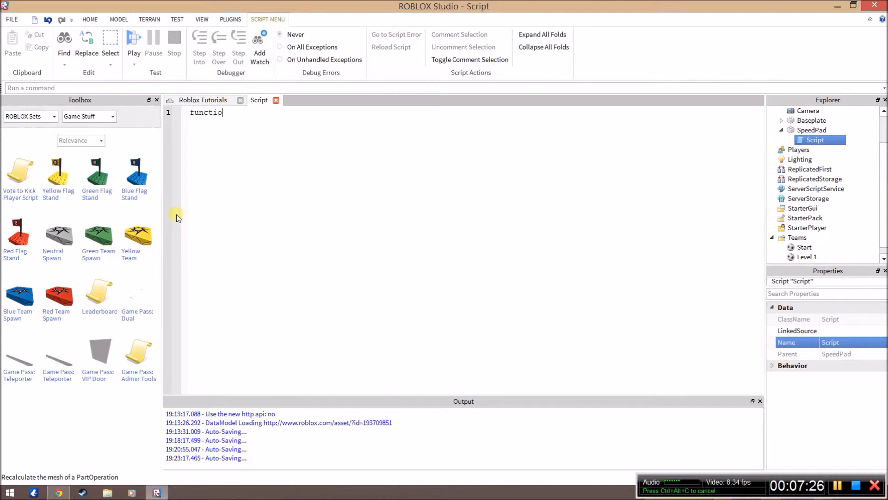
type("n touch")
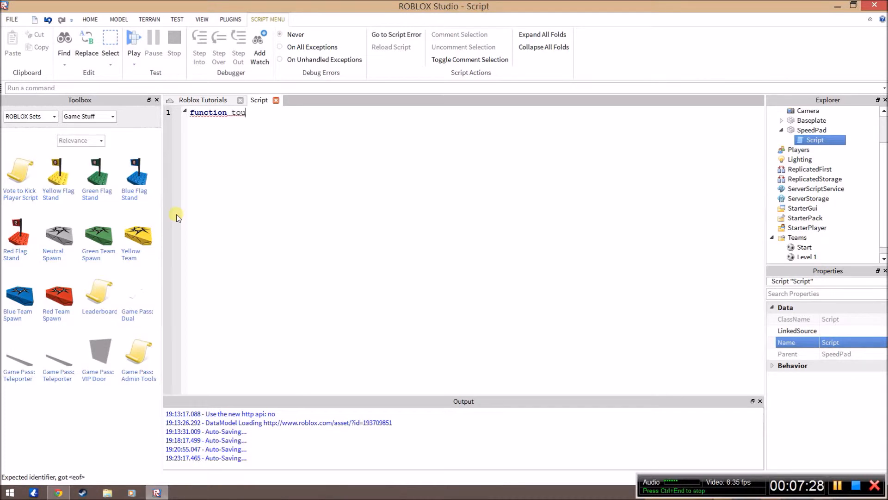
key("BackSpace")
key("BackSpace")
key("BackSpace")
key("BackSpace")
key("BackSpace")
type("lololol()")
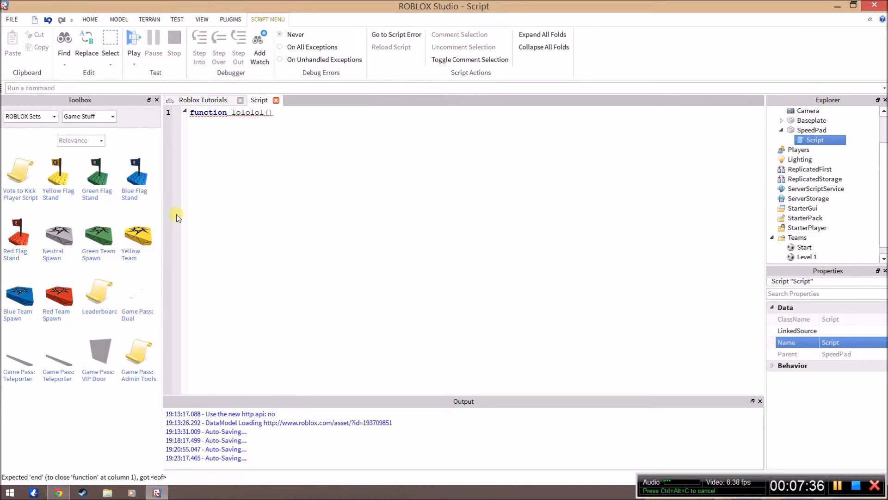
type("touch")
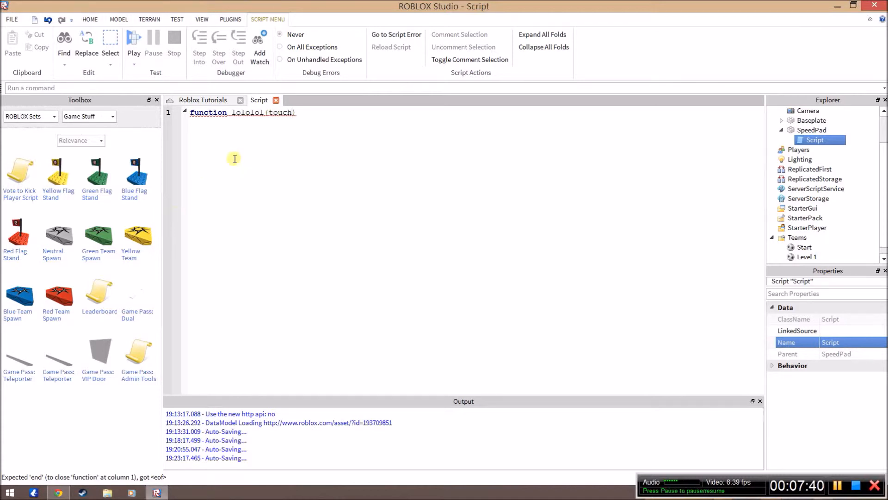
key("Return")
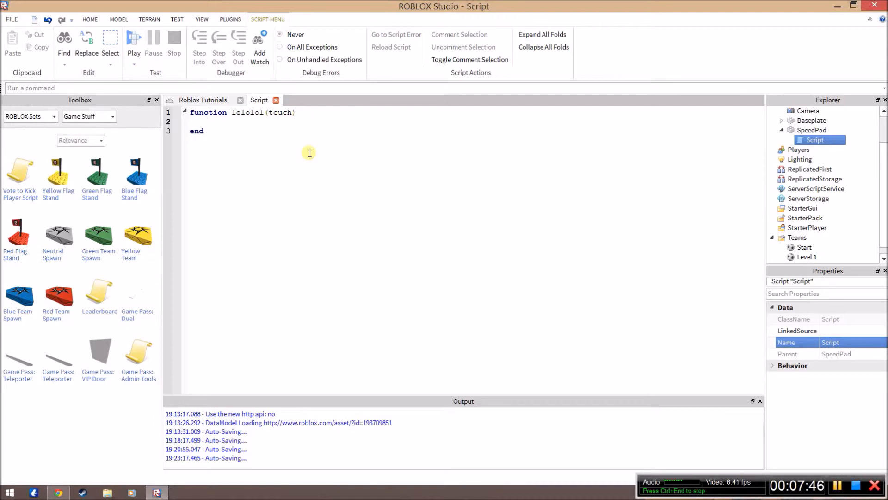
Below the function's end, add the line script.Parent.Touched:connect(lololol)
left_click(206, 130)
key("Return")
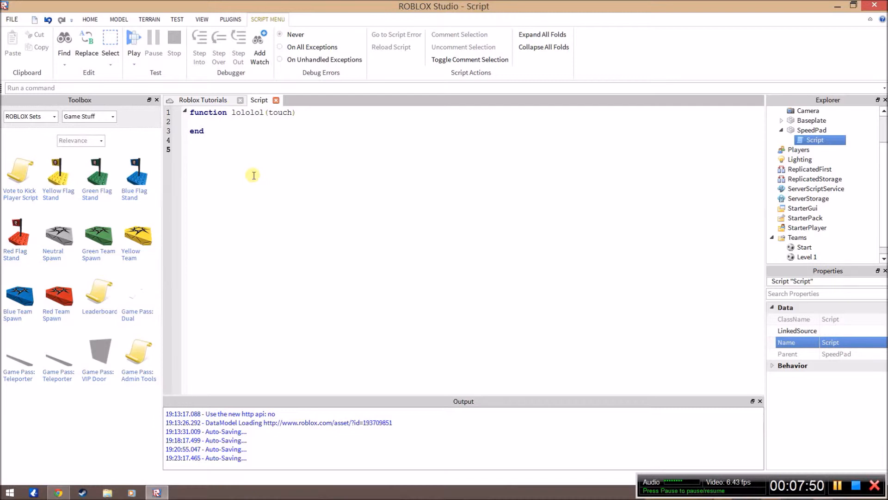
type("script.")
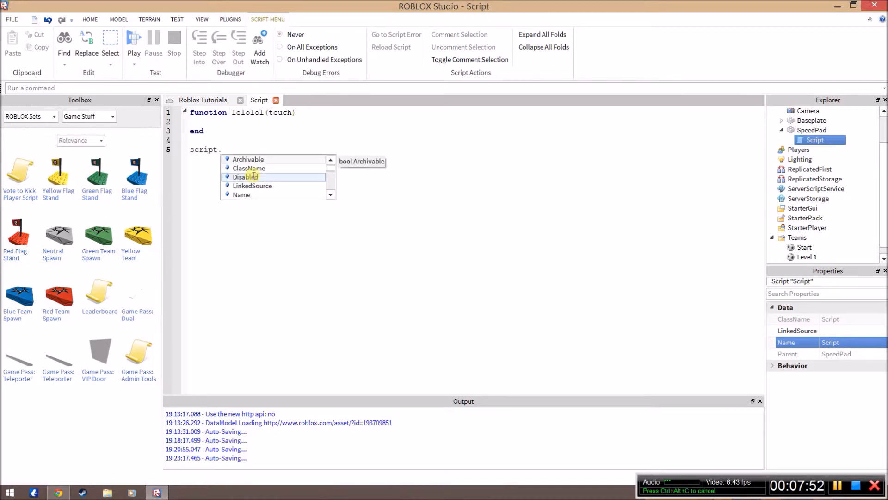
type("Parent.Touched")
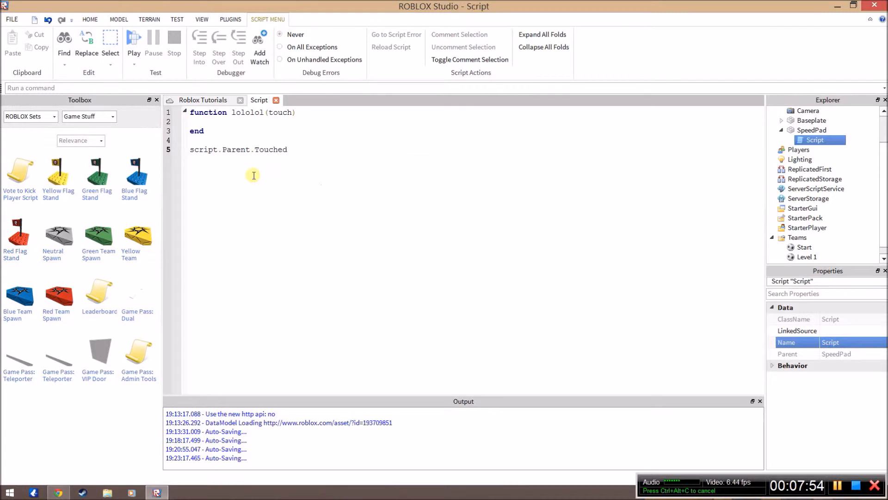
type(":c")
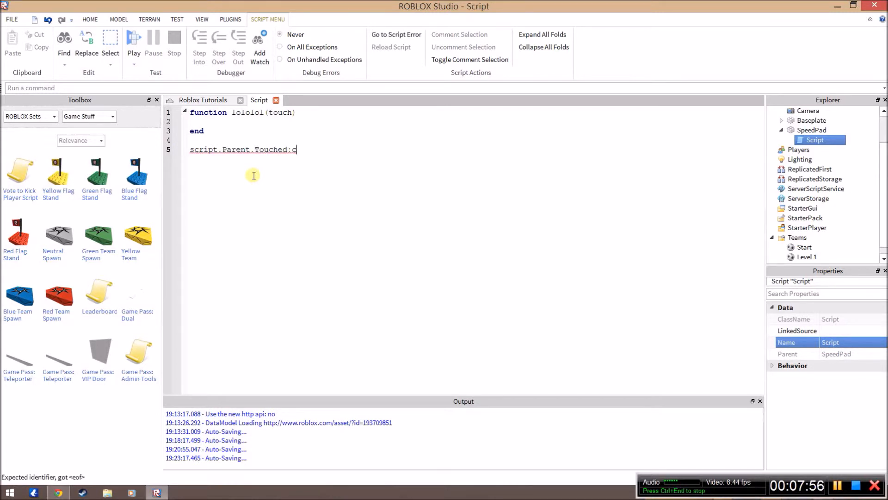
type("onnect()")
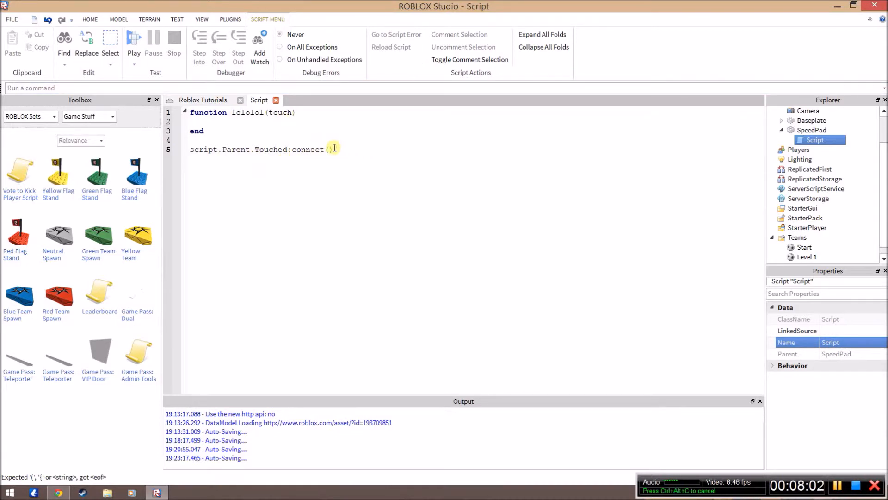
type("ololol")
Inside lololol, declare the indented local variable Player = touch.Parent:FindFirstChild()
left_click(306, 121)
key("Tab")
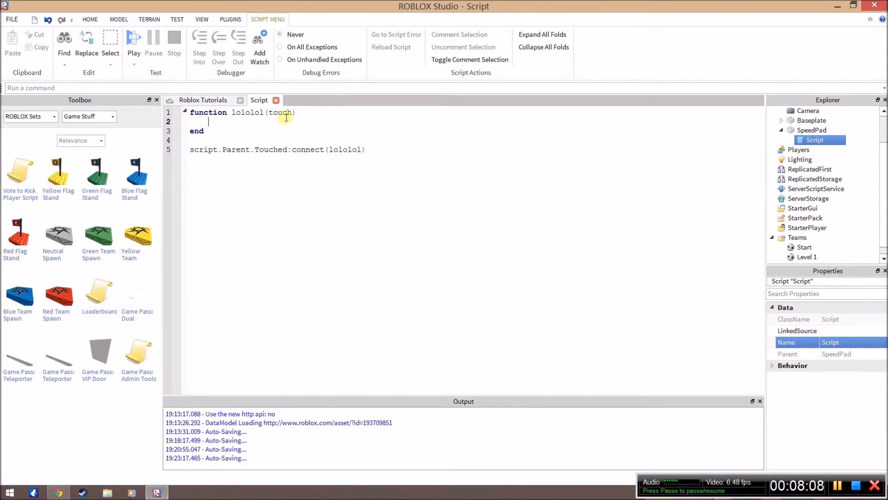
key("Return")
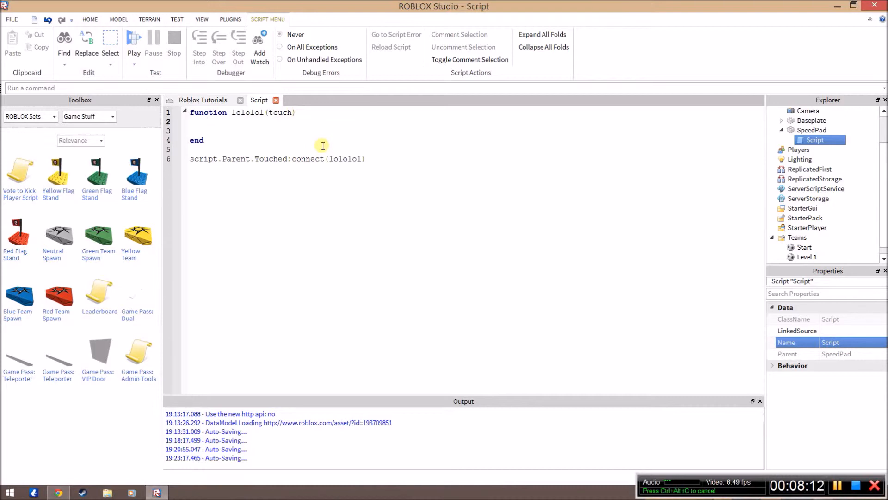
type("local P")
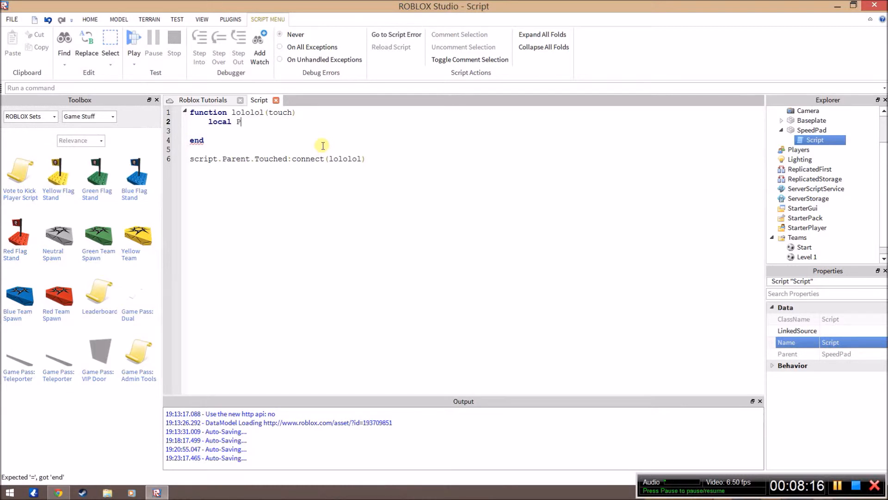
type("layer = ")
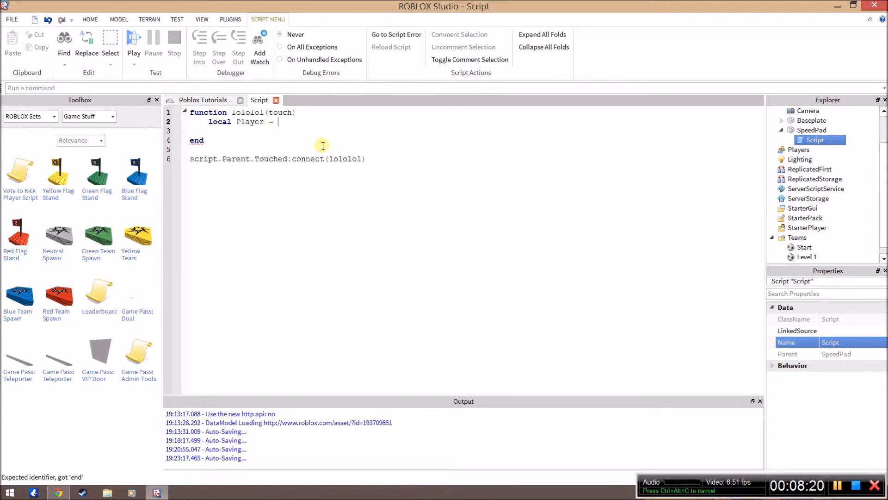
type("touch.Parent")
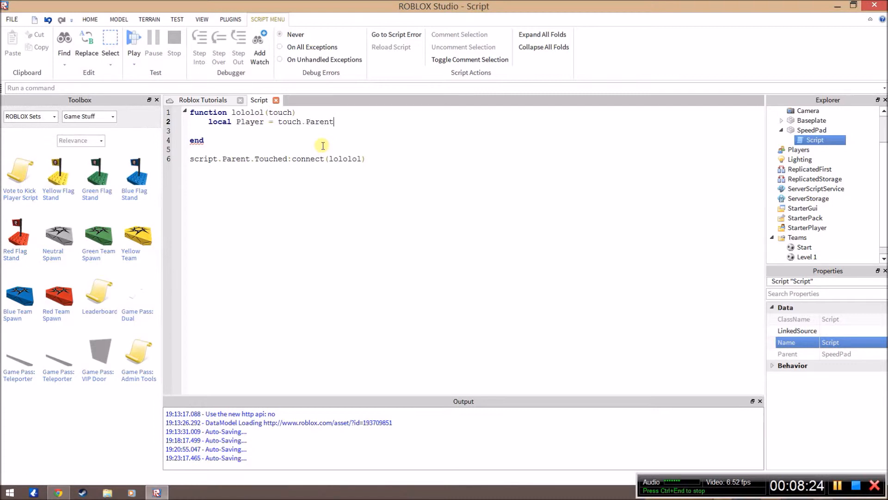
type(":Find")
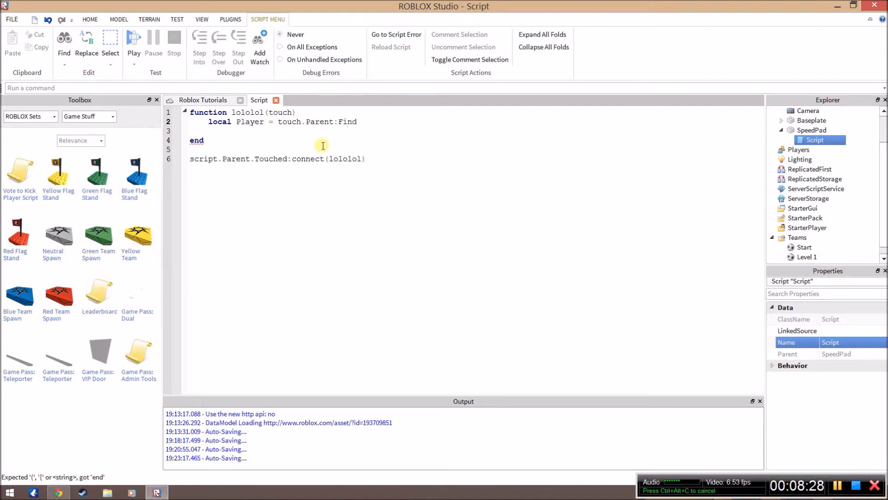
type("FirstChild()")
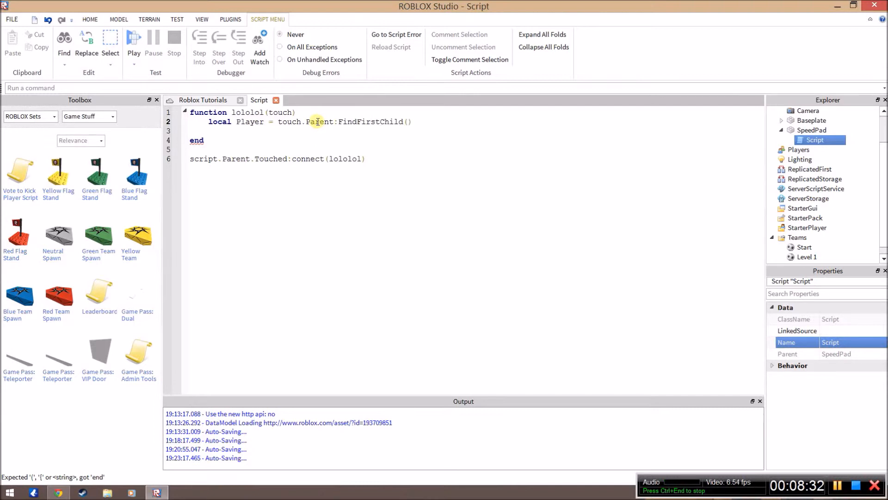
Pass "Humanoid" as the argument of the FindFirstChild call
key("Left")
type("\"")
type("Hmano")
key("BackSpace")
key("BackSpace")
key("BackSpace")
key("BackSpace")
type("u")
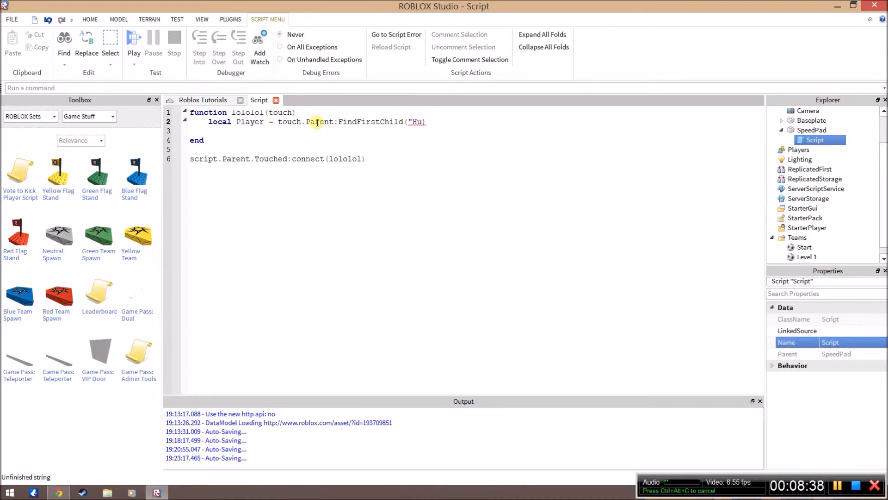
type("manoid\"")
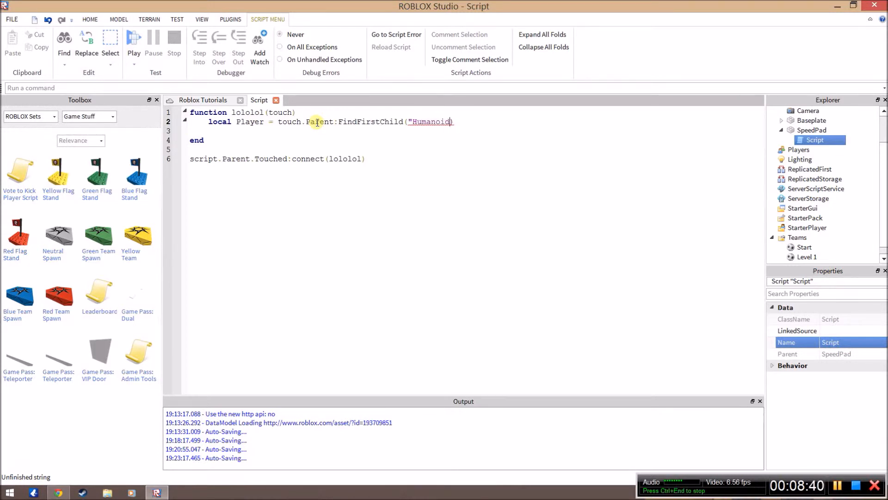
type("a")
key("BackSpace")
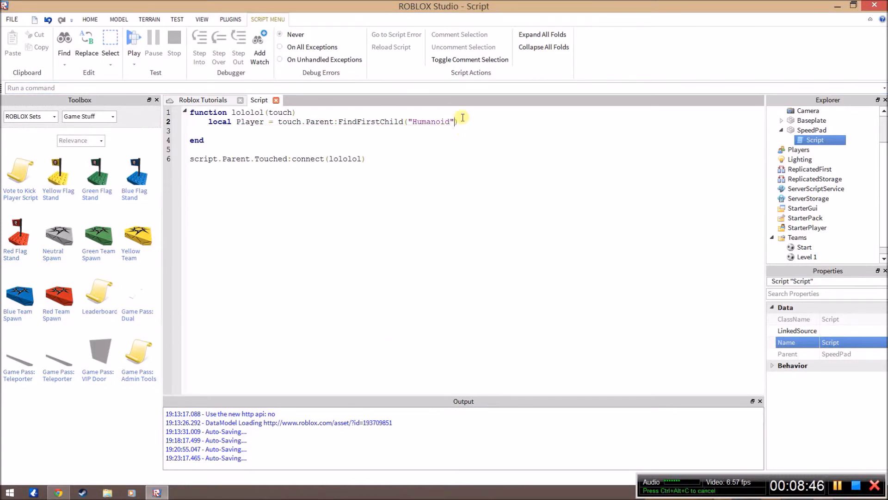
Below the Player variable, add an if Player then block that sets Player.WalkSpeed = 75
key("Return")
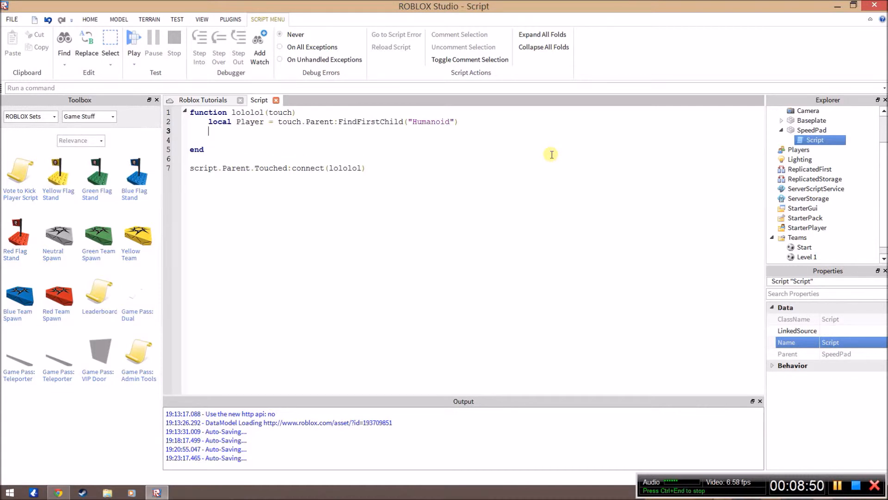
type("if Player then")
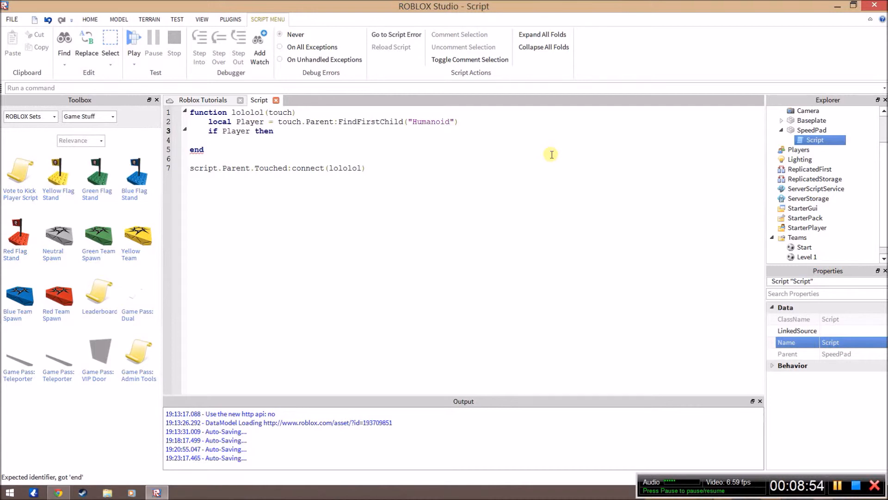
key("Return")
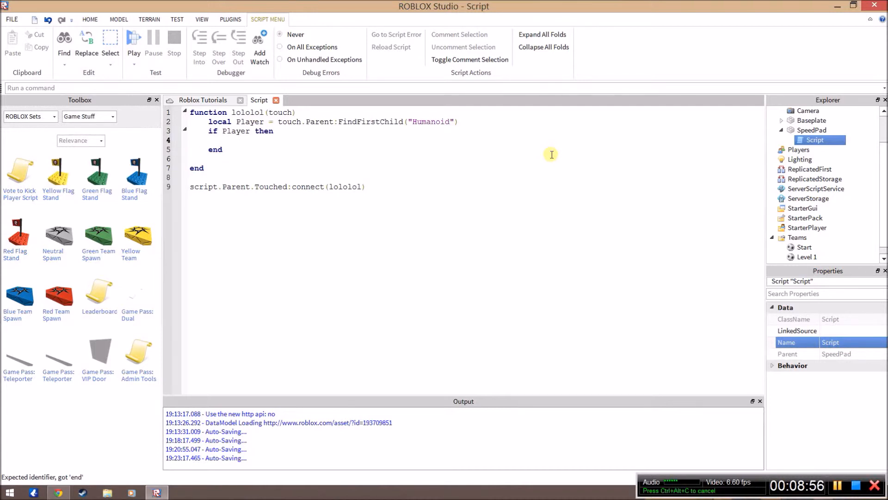
type("Player")
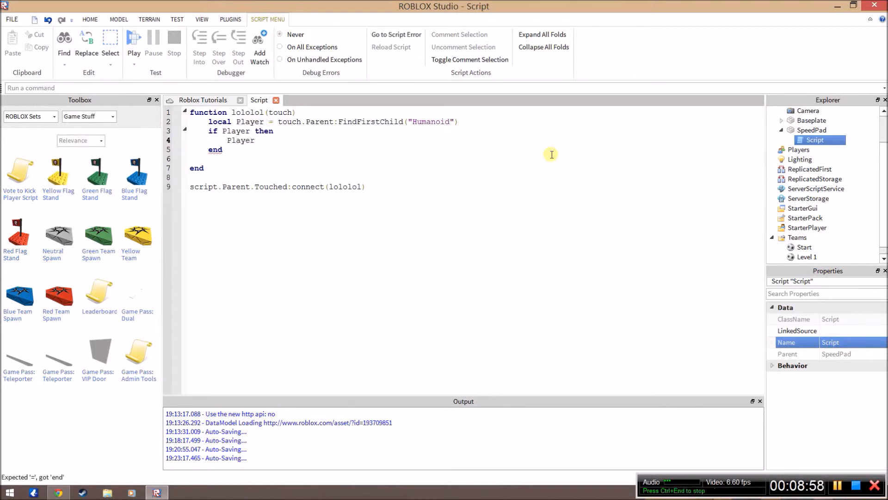
type(".WalkSpeed = ")
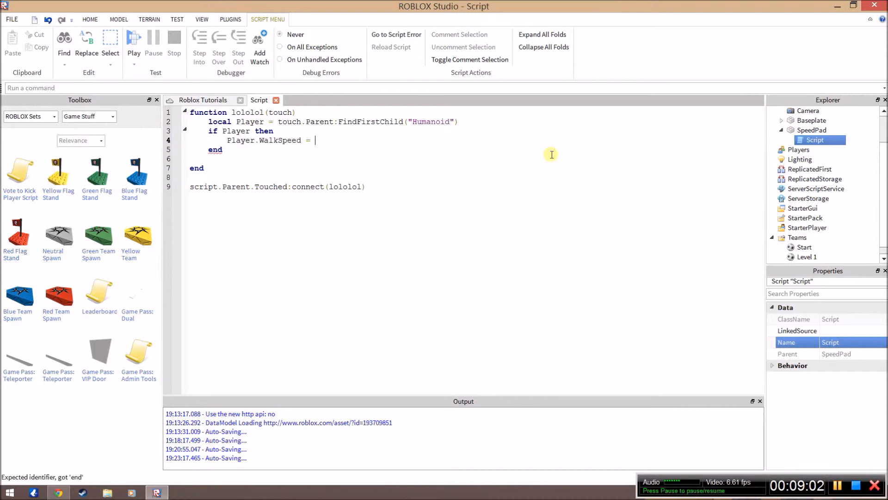
type("75")
key("Return")
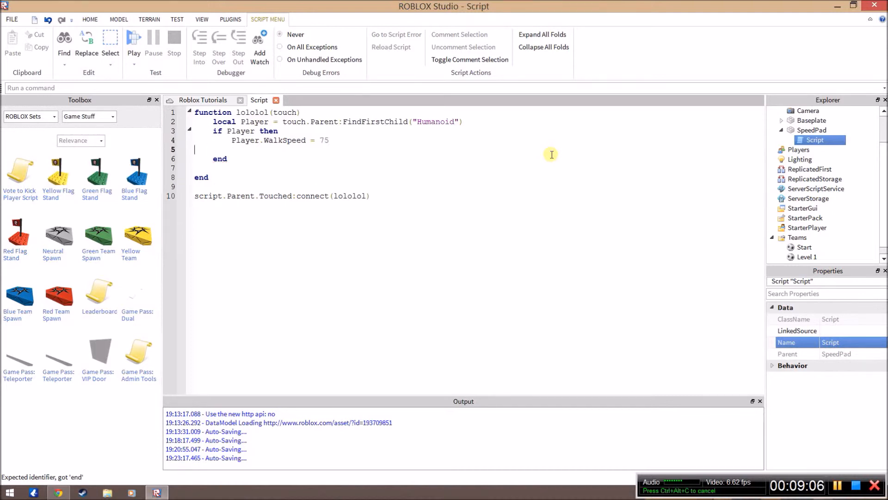
key("BackSpace")
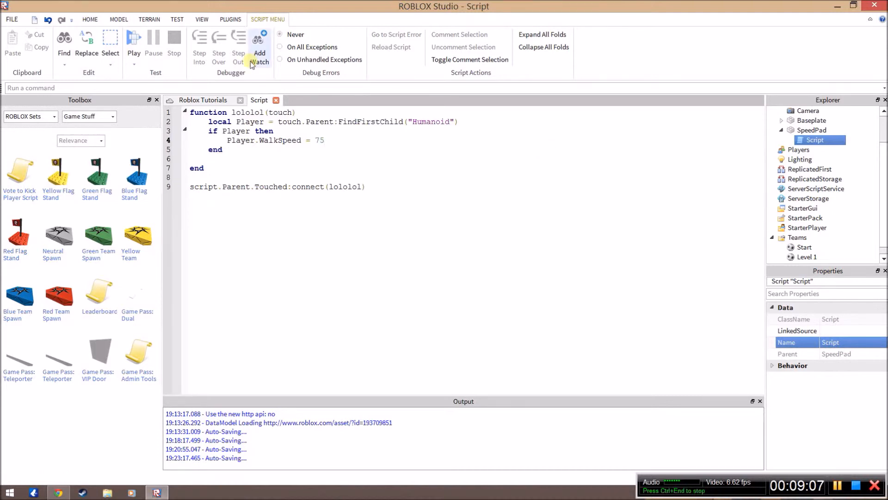
Playtest the place from its 3D view, running the character over the orange speed pad and the spawn locations, and stop the test
left_click(201, 100)
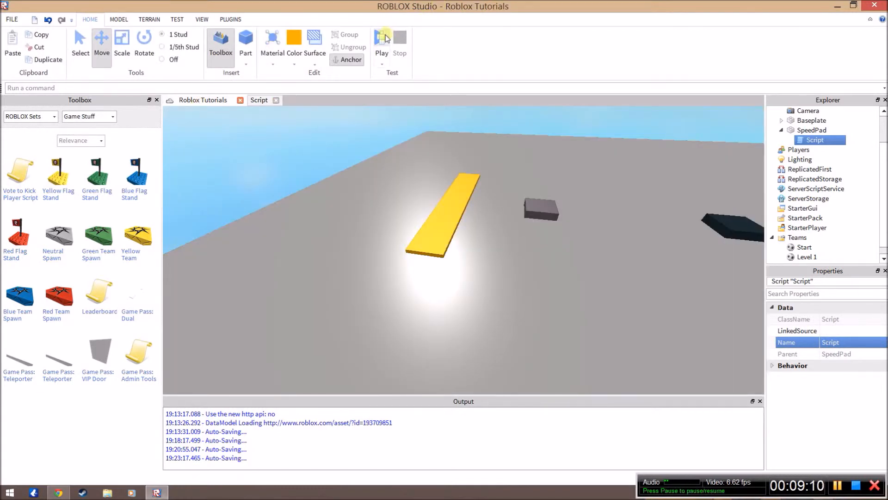
left_click(386, 39)
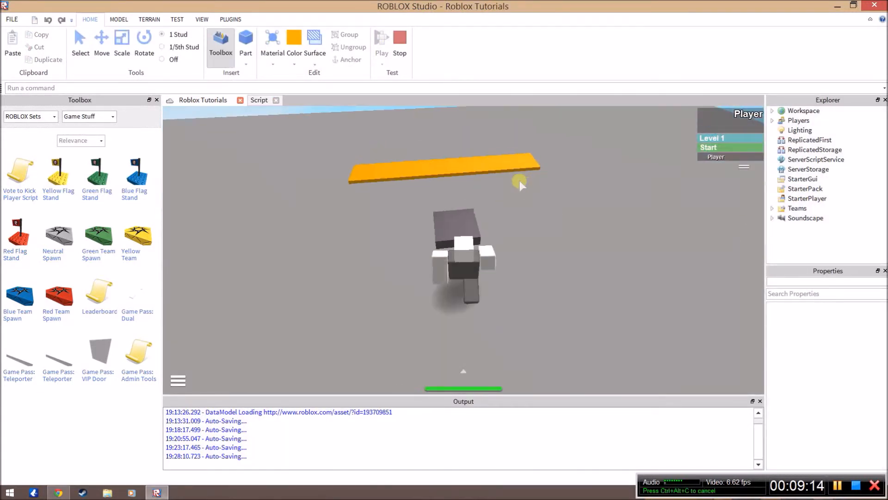
right_click_drag(520, 180, 462, 159)
key("w")
key("w")
key("space")
key("w")
key("space")
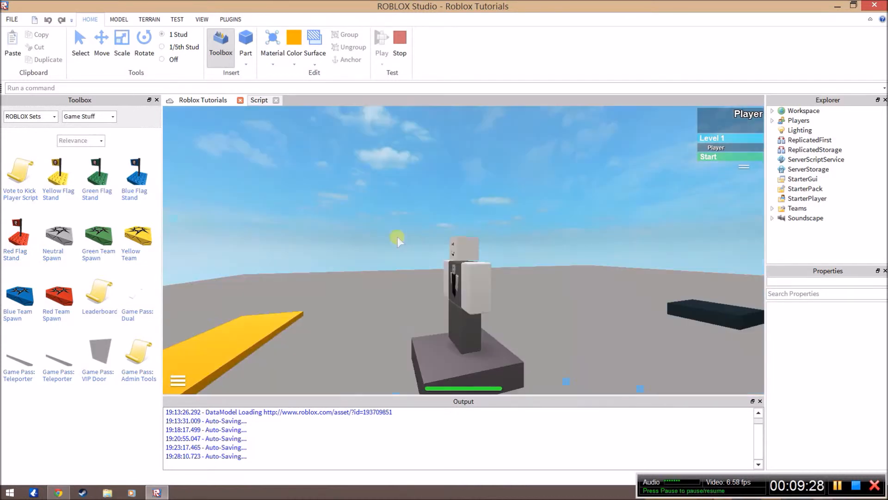
key("w")
right_click_drag(398, 238, 398, 236)
key("w")
key("w")
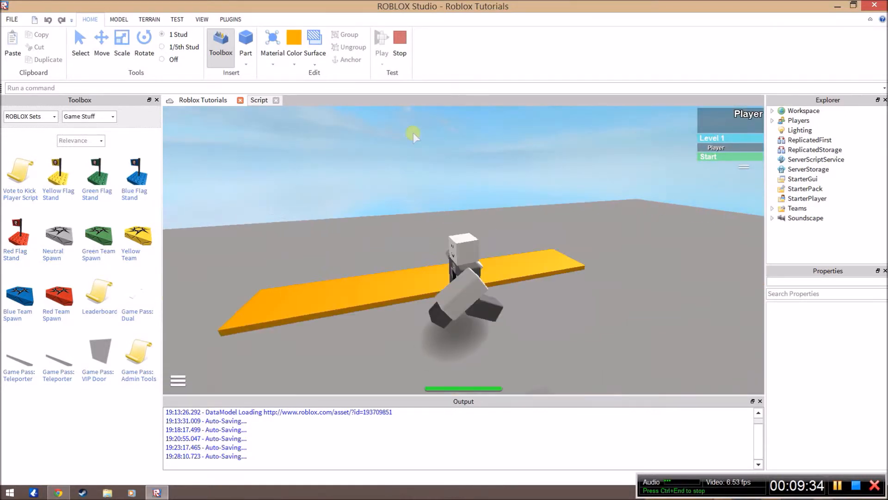
left_click(404, 59)
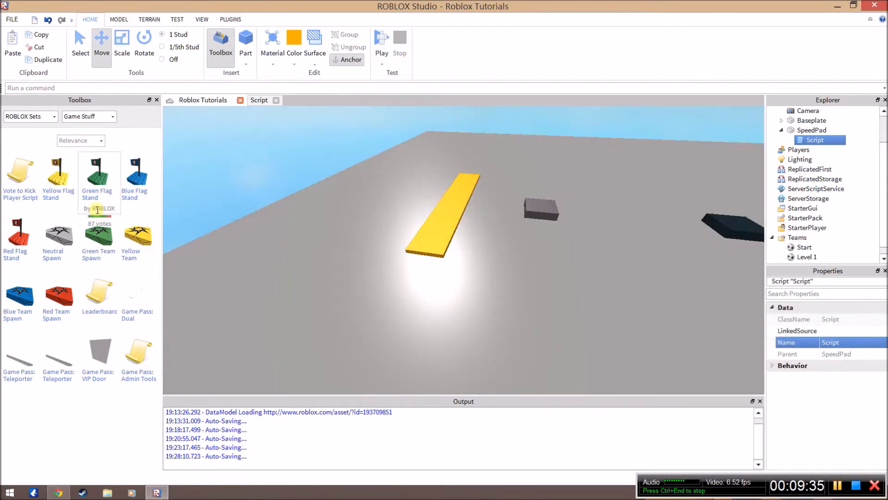
Insert a new part on the baseplate just off the near end of the SpeedPad strip and anchor it
left_click(245, 40)
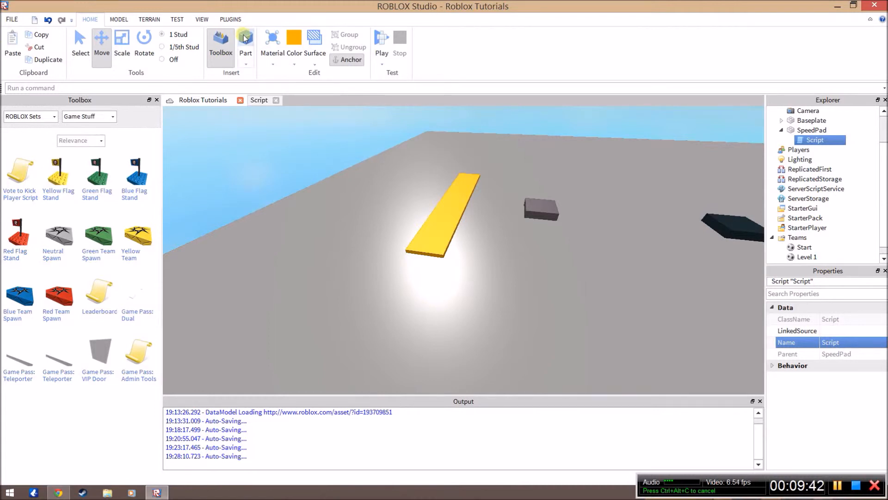
left_click_drag(449, 240, 432, 298)
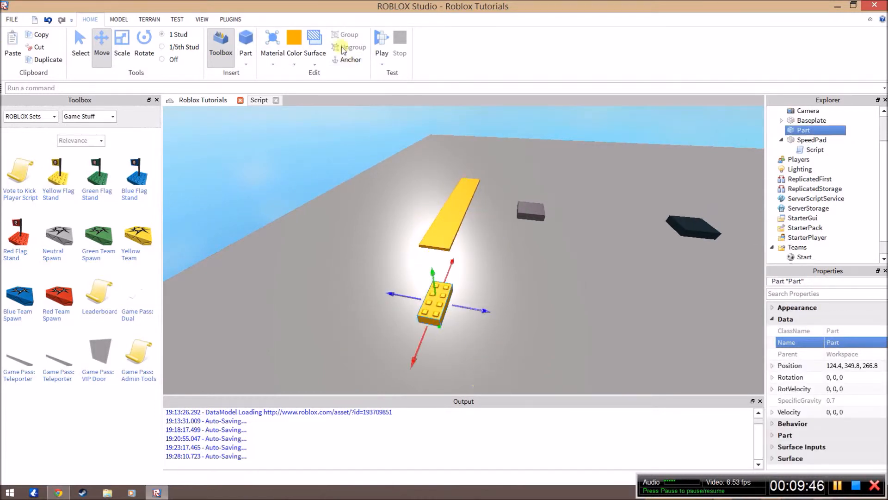
left_click(358, 60)
Recolour the new part green
left_click(294, 58)
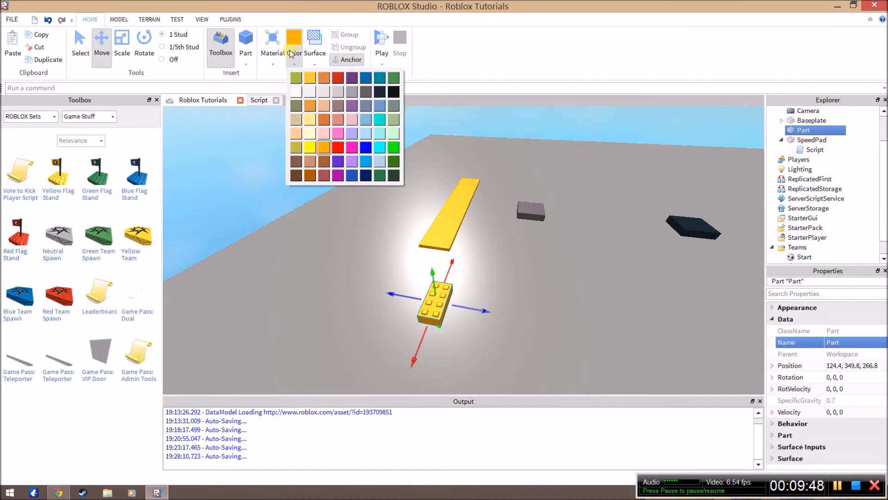
left_click(397, 142)
left_click(295, 57)
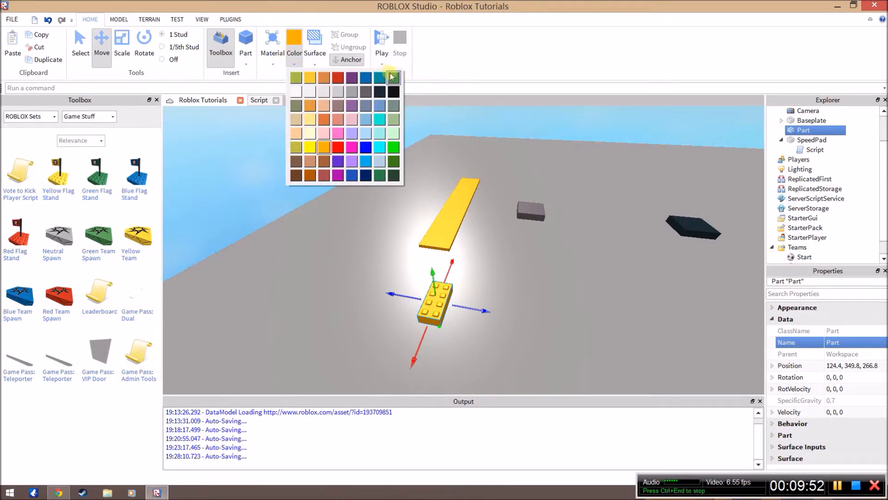
left_click(396, 87)
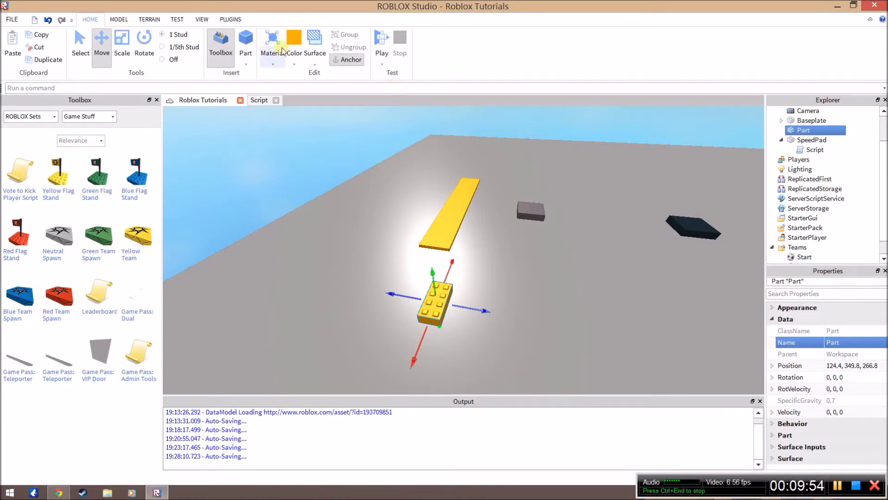
left_click(294, 52)
left_click(392, 78)
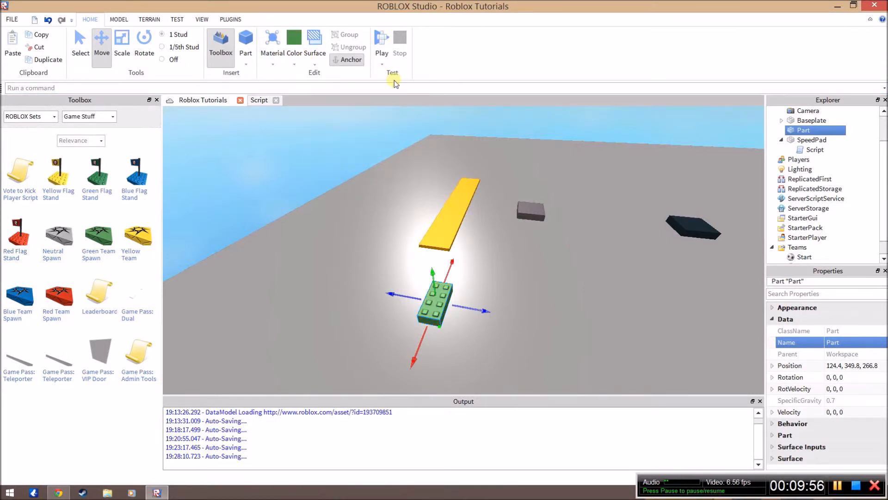
Raise the green part above the baseplate and set its material to Wood
left_click(406, 232)
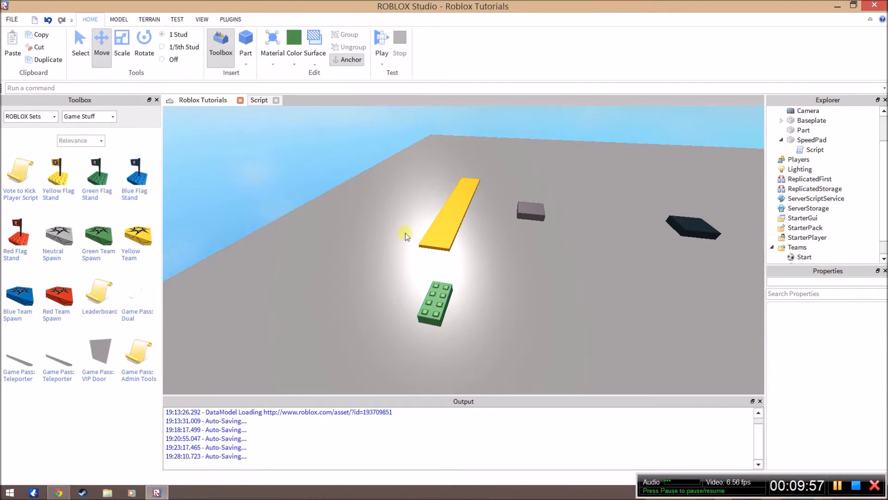
left_click(424, 301)
key("f")
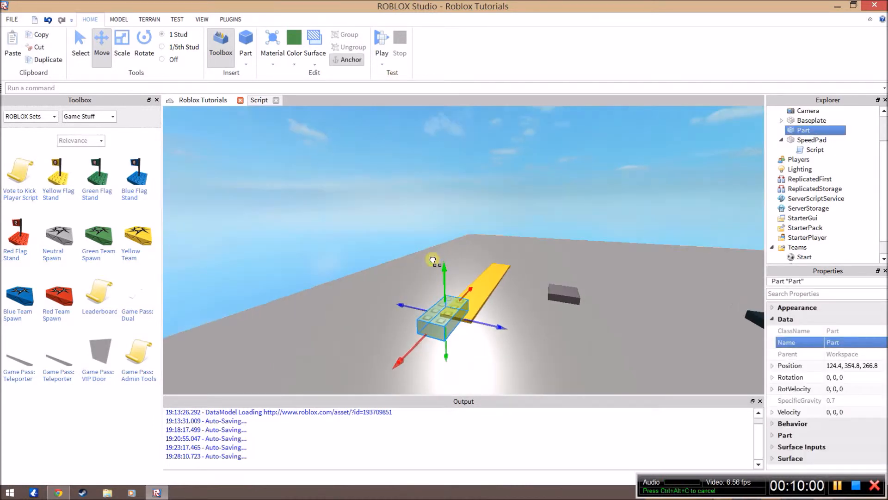
left_click(273, 60)
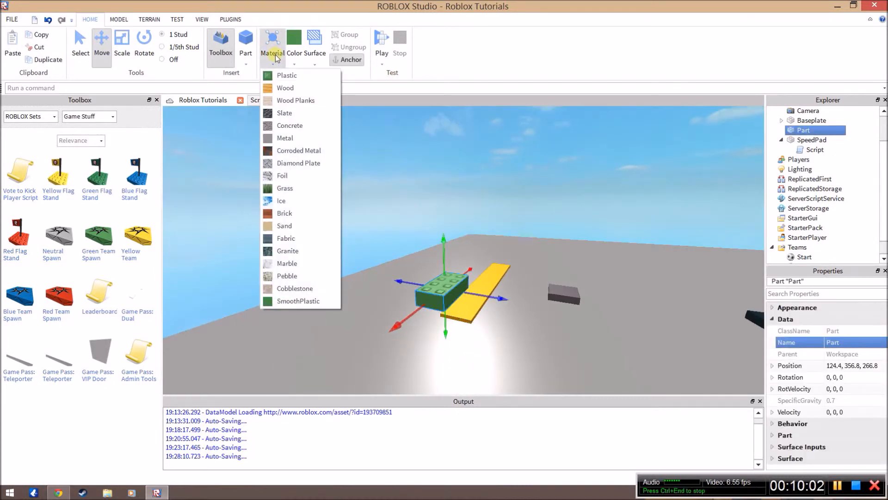
left_click(285, 87)
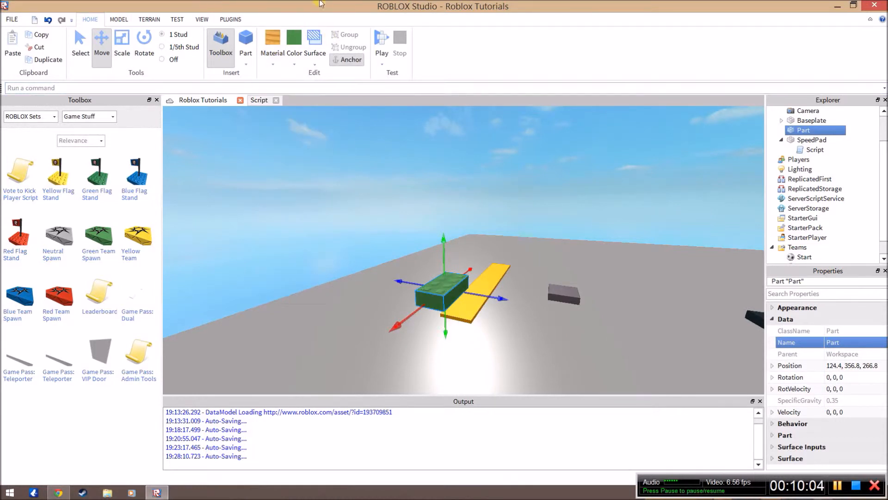
Apply the Smooth surface type to the faces of the green part
left_click(316, 62)
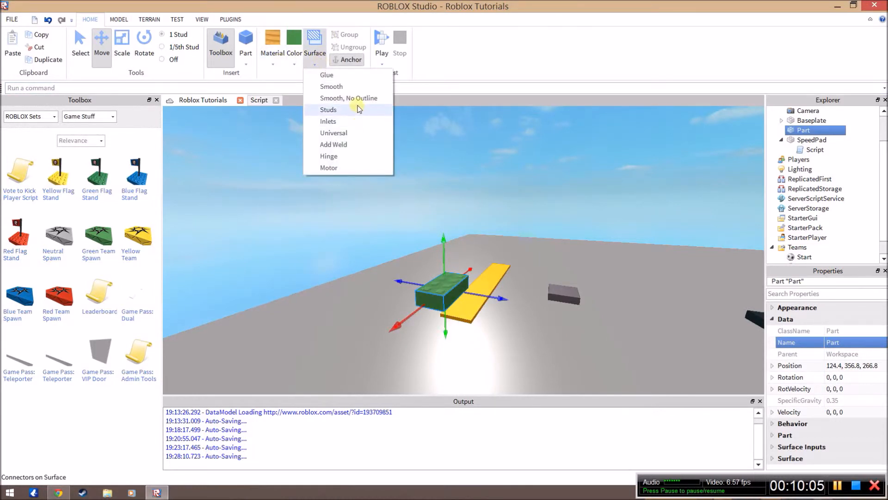
left_click(357, 89)
left_click(449, 284)
right_click_drag(455, 290, 455, 300)
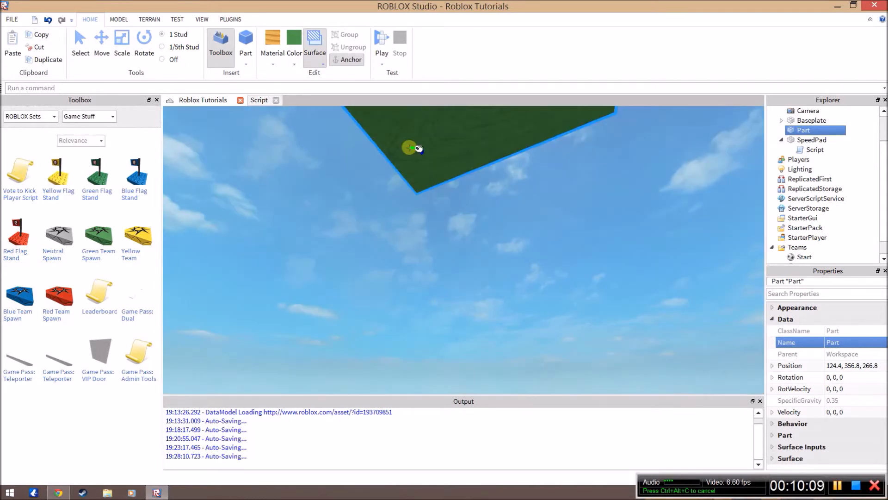
right_click_drag(410, 147, 351, 180)
key("w")
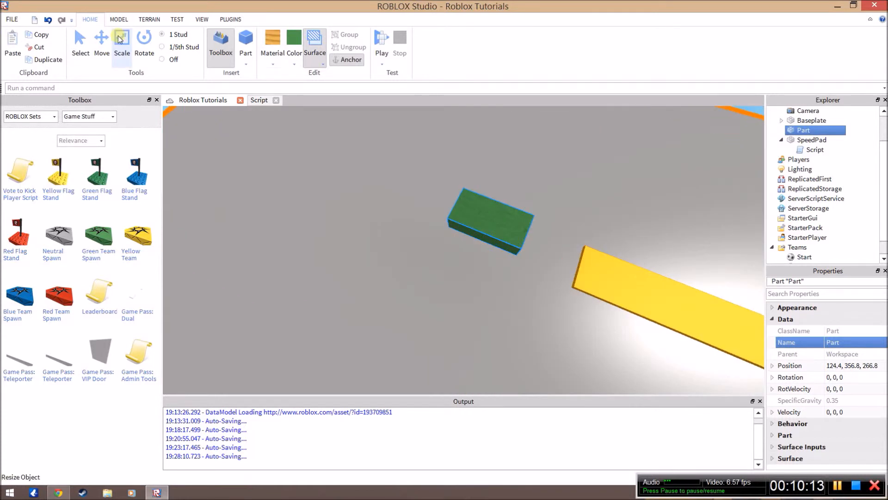
Scale the green part outward in length and width into a large, flat, roughly square platform
left_click(119, 40)
right_click_drag(581, 179, 549, 238)
left_click_drag(517, 295, 551, 320)
right_click_drag(551, 320, 513, 306)
left_click_drag(451, 233, 621, 231)
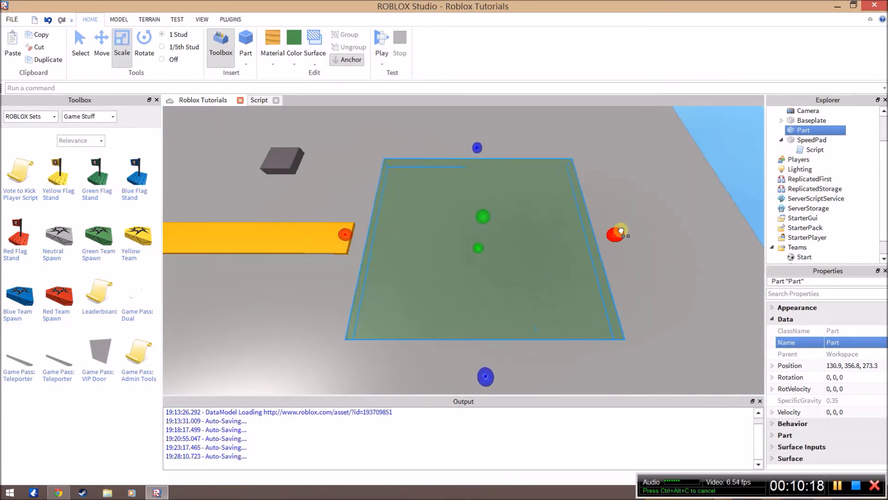
key("d")
left_click_drag(370, 211, 390, 235)
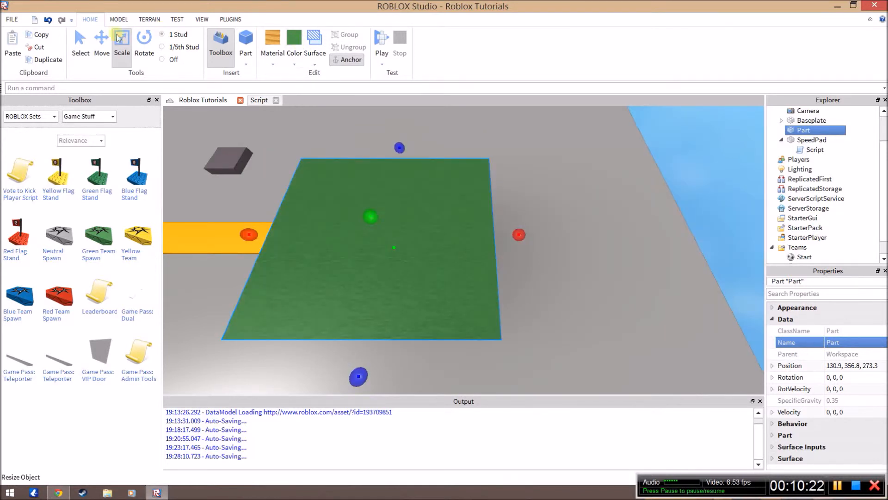
Move the green platform down onto the baseplate and away from the SpeedPad, to position 132.9, 349.8, 271.3
left_click(101, 44)
left_click(526, 283)
left_click_drag(279, 273, 288, 264)
right_click(290, 265)
left_click_drag(451, 178, 404, 218)
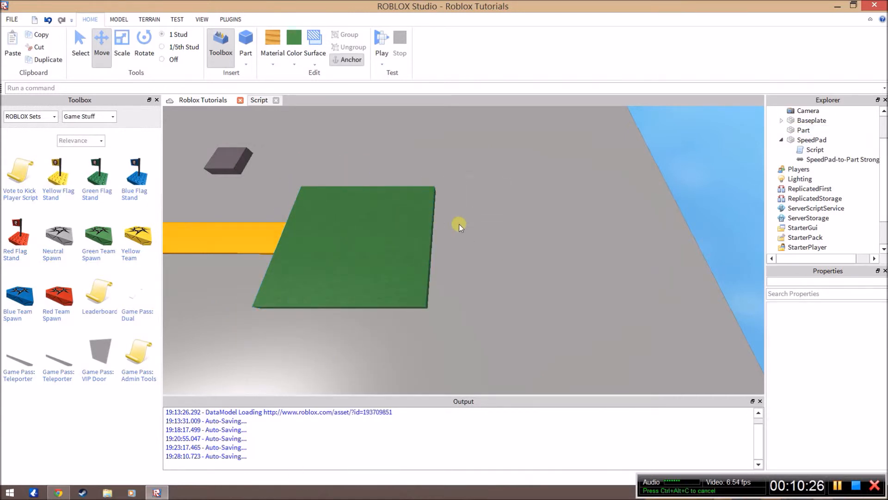
left_click(383, 212)
left_click_drag(342, 224, 456, 204)
right_click_drag(317, 227, 422, 193)
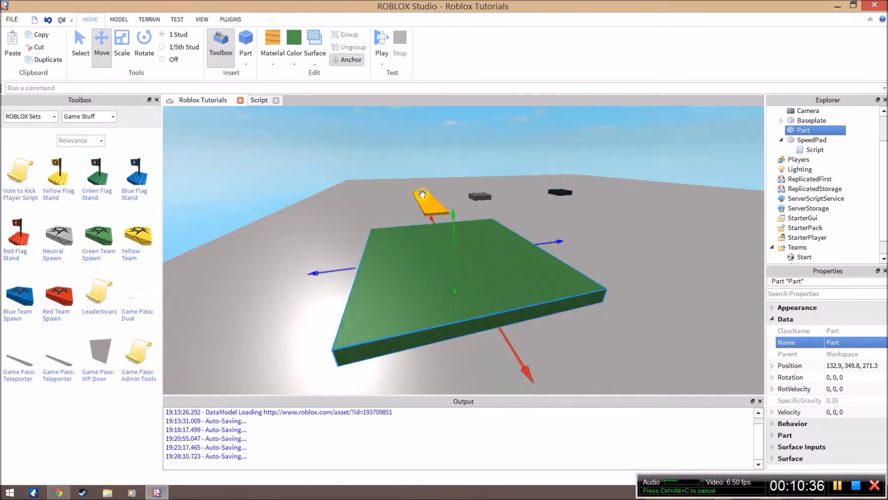
key("a")
key("d")
key("s")
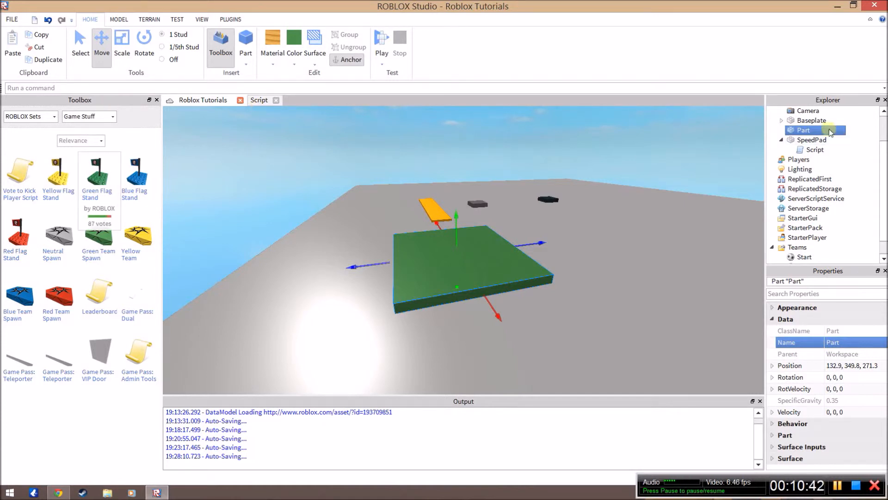
Insert a Script object into the green platform part
right_click(792, 123)
left_click(780, 123)
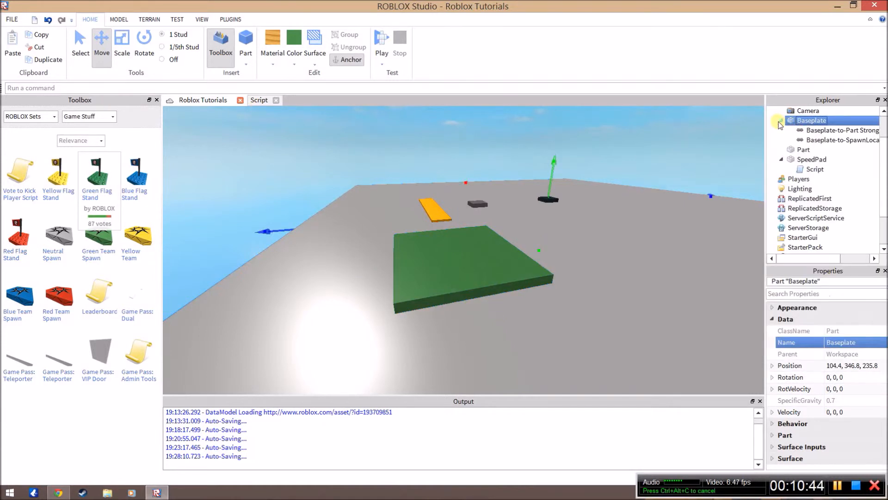
left_click(803, 130)
right_click(803, 130)
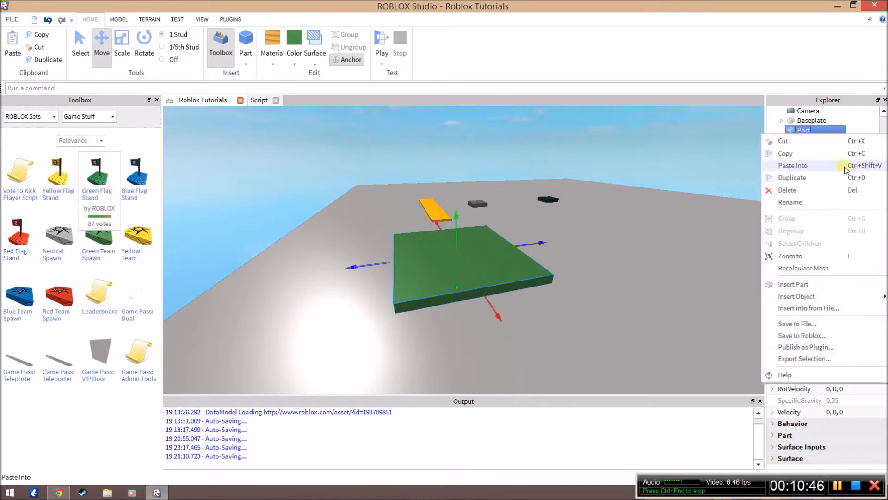
mouse_move(811, 299)
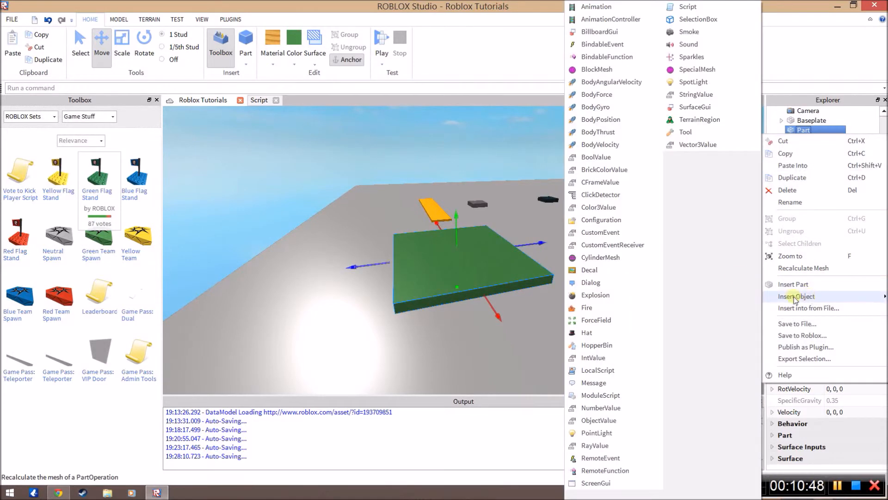
left_click(722, 6)
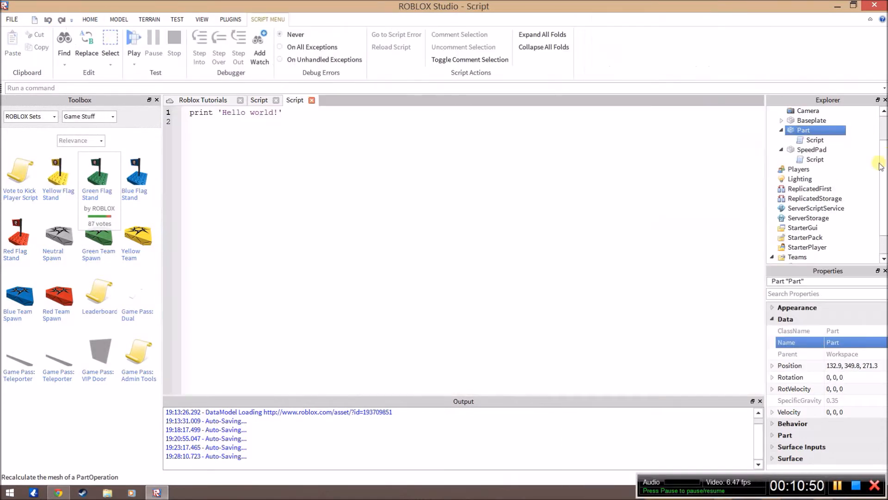
Rename the green platform part as BottomBrick
left_click(845, 344)
key("BackSpace")
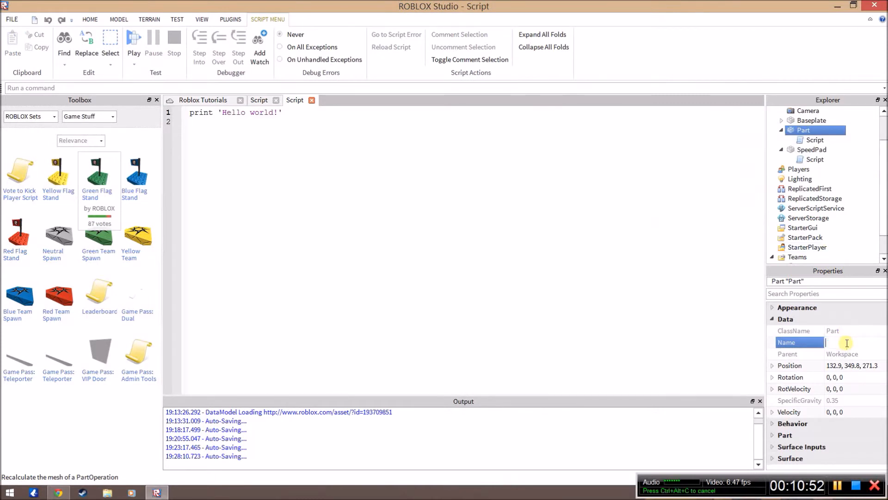
type("BottomBrick")
key("Return")
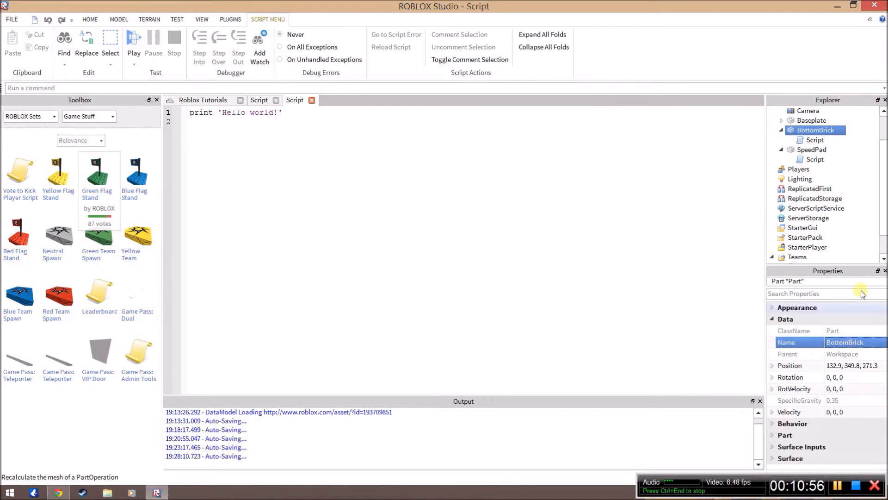
Delete the default print 'Hello world!' line from BottomBrick's script
left_click_drag(350, 115, 131, 111)
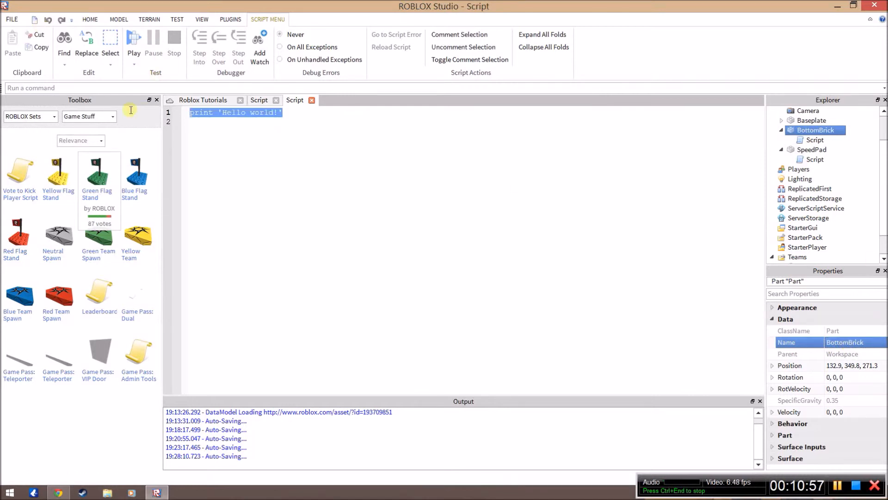
key("BackSpace")
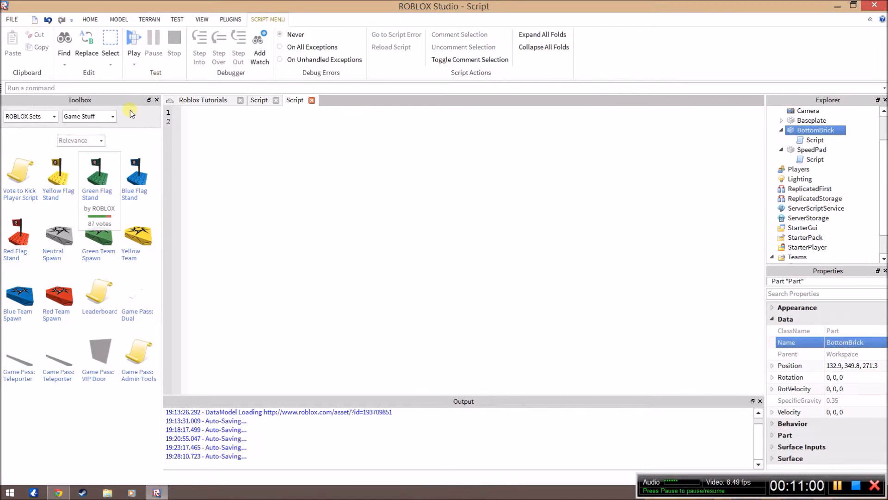
type("script")
key("BackSpace")
key("BackSpace")
key("BackSpace")
key("BackSpace")
key("BackSpace")
key("BackSpace")
type("fu")
key("BackSpace")
key("BackSpace")
In BottomBrick's script, write the handler script.Parent.Touched:connect(function(touch) and close it with end)
type("ipt.")
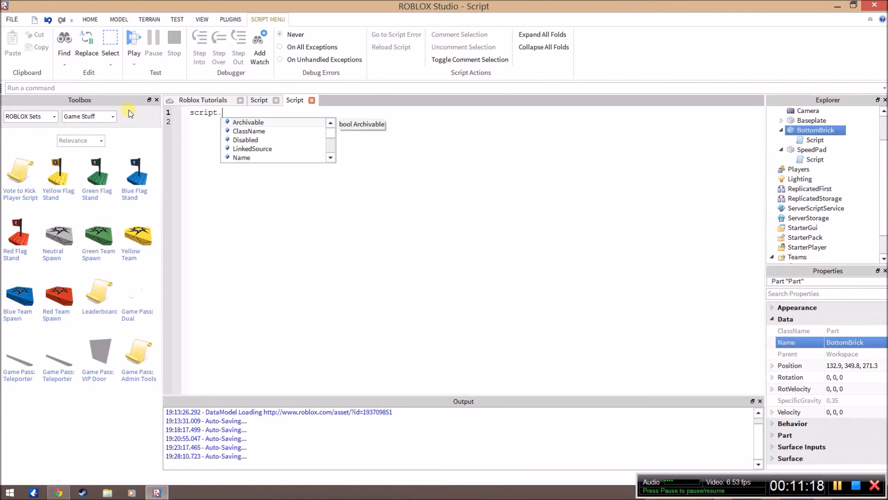
type("Parent.Touc")
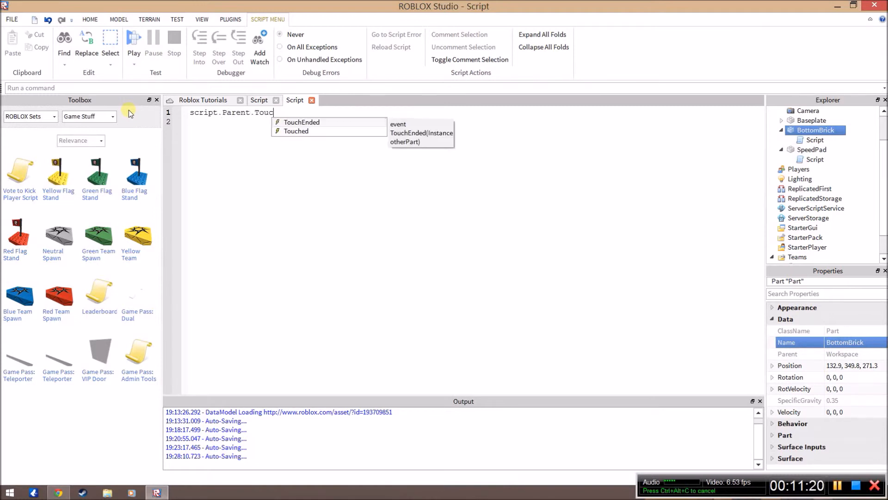
type("hed:")
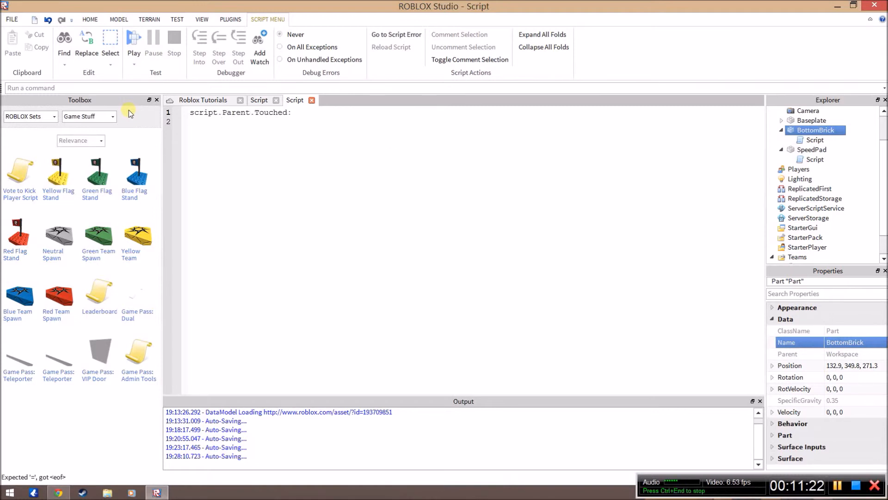
type("connect")
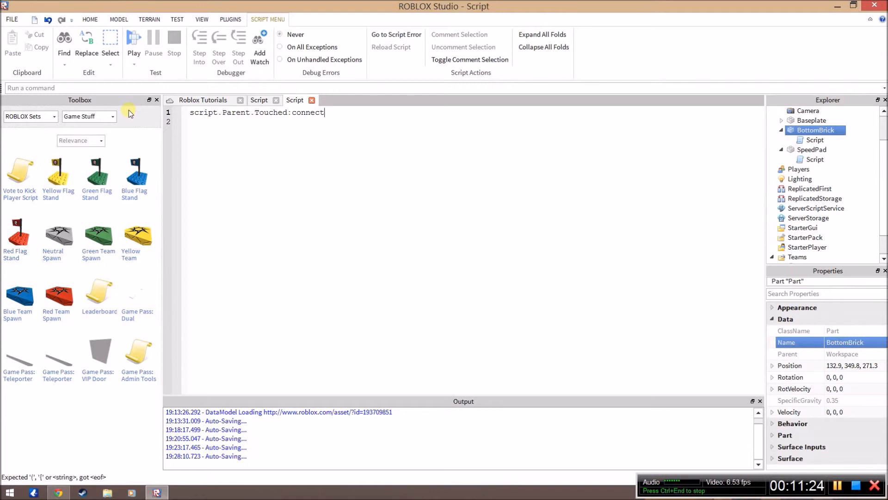
type("(function()")
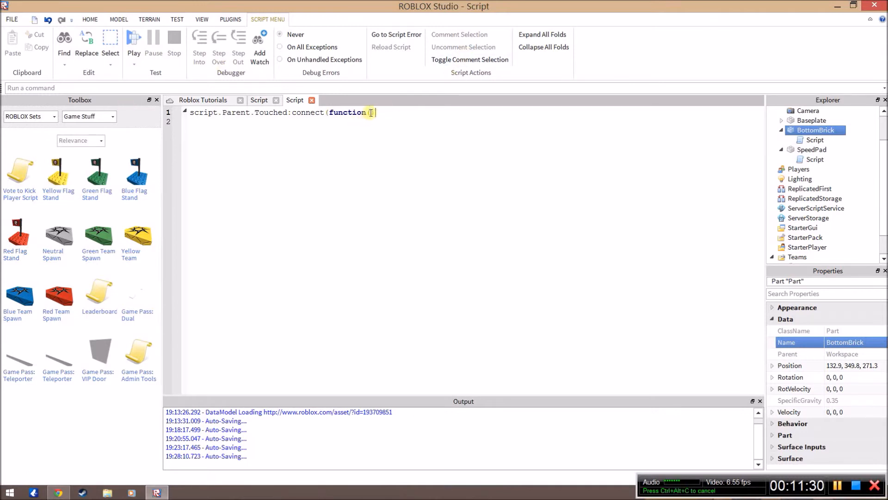
type("touch")
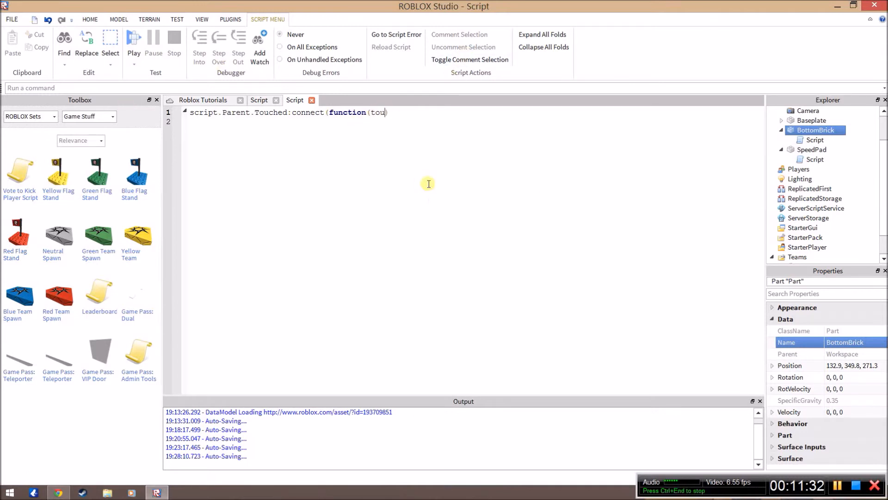
key("Return")
Inside BottomBrick's touch handler, declare local Player = touch.Parent:FindFirstChild("Humanoid")
type("if")
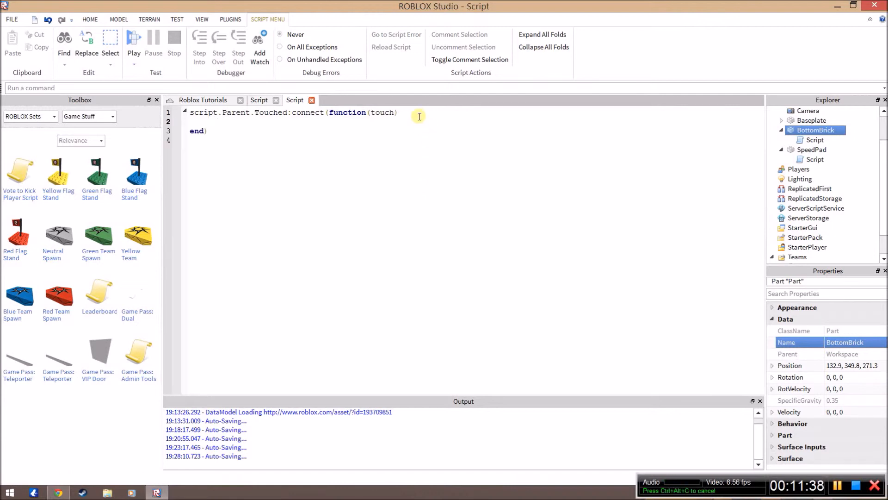
type("local pPlayer = s")
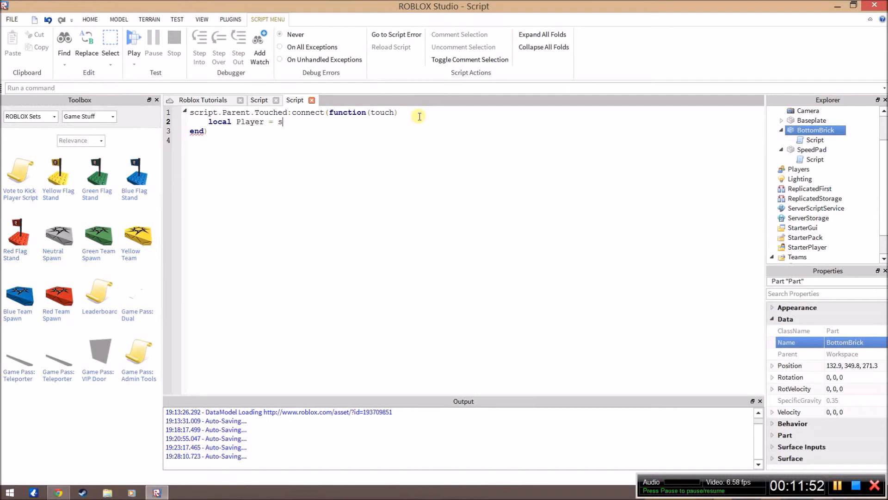
key("BackSpace")
key("BackSpace")
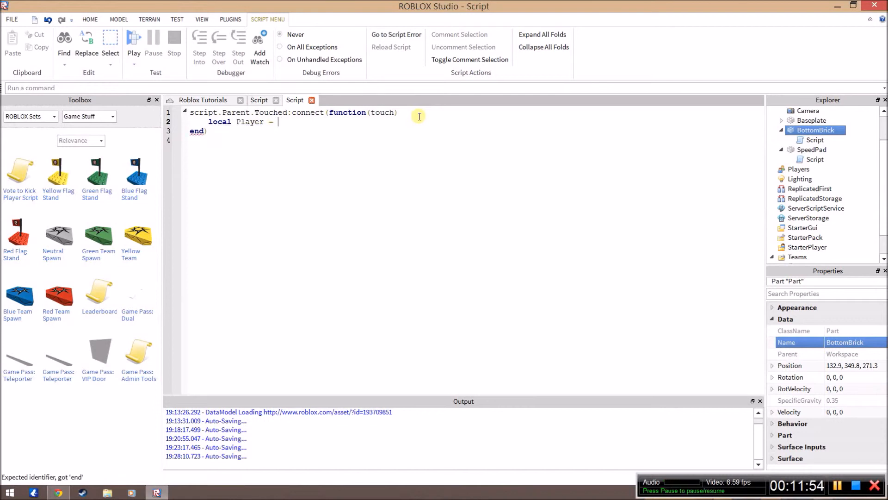
type("touch")
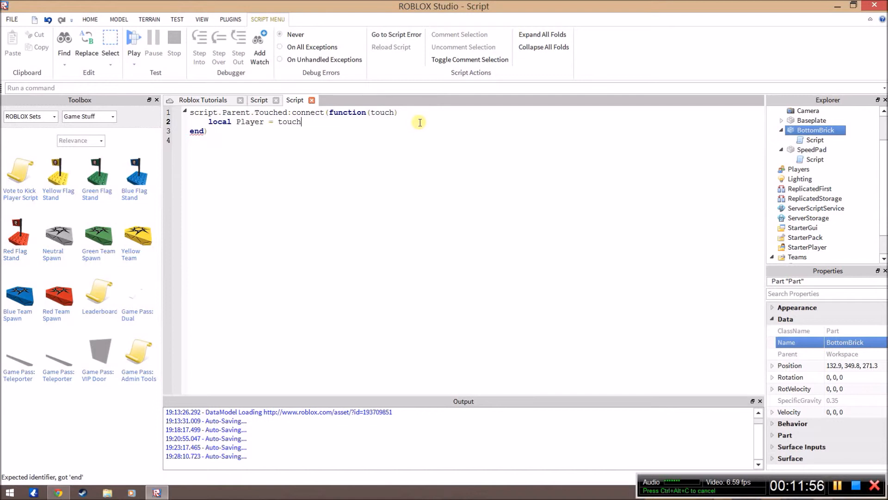
type(".Parent:FindFirstChild(\"Humanoid")
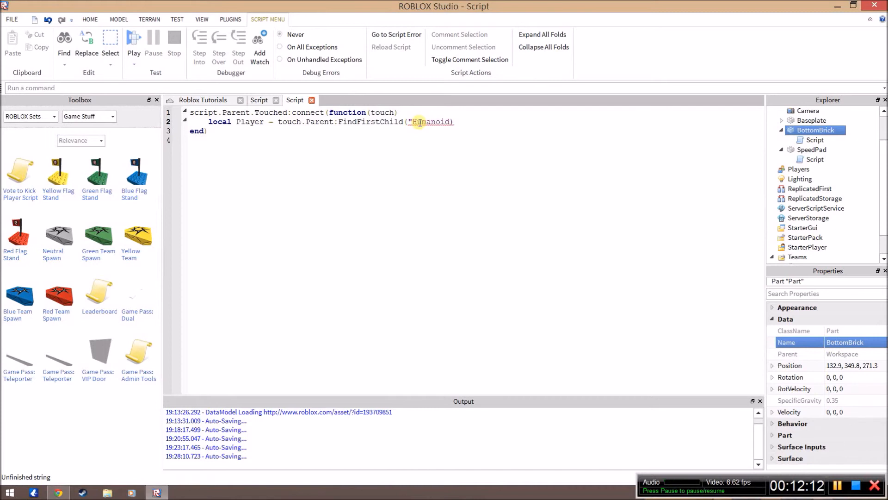
Add an if Player then block with its end below the Player variable, and complete the "Humanoid" string's closing quote
key("Return")
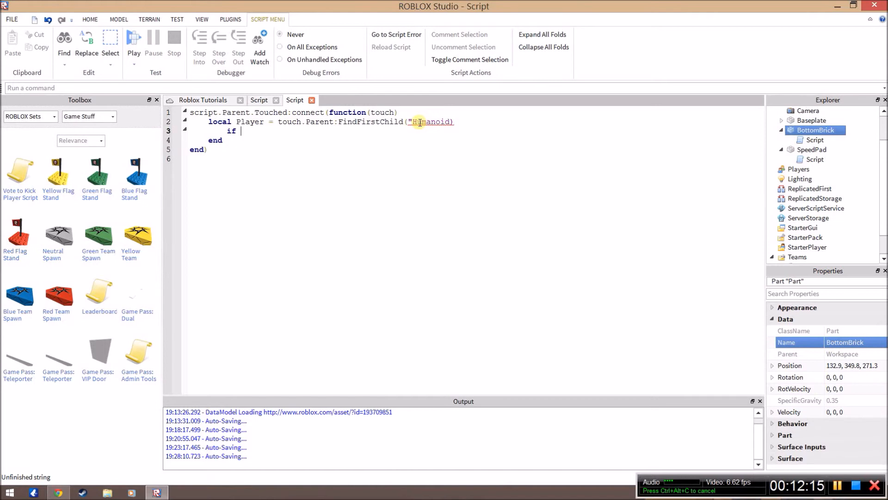
type("Player then")
key("Return")
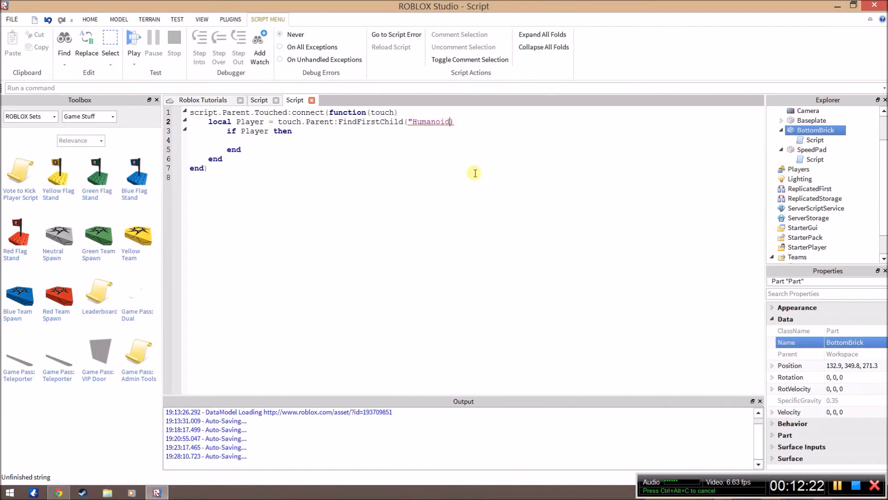
left_click(305, 135)
Inside the if Player then block, add the line Player.Health = 0
left_click(265, 141)
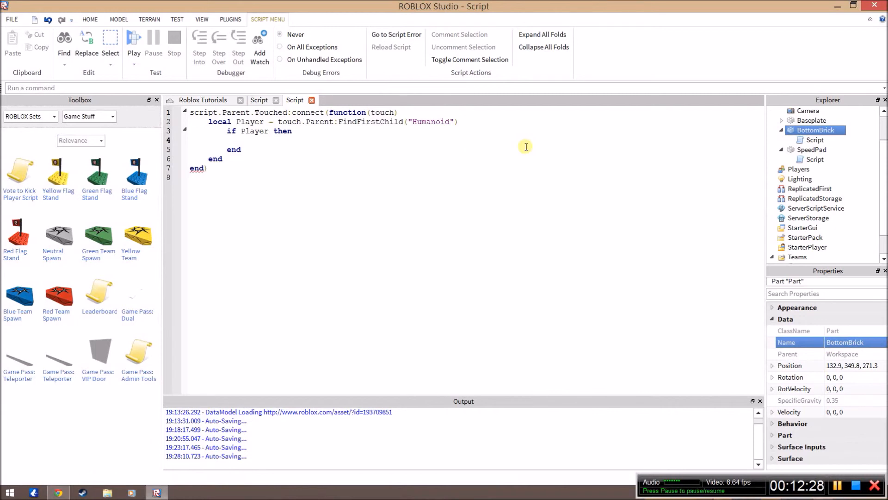
type("Player.H")
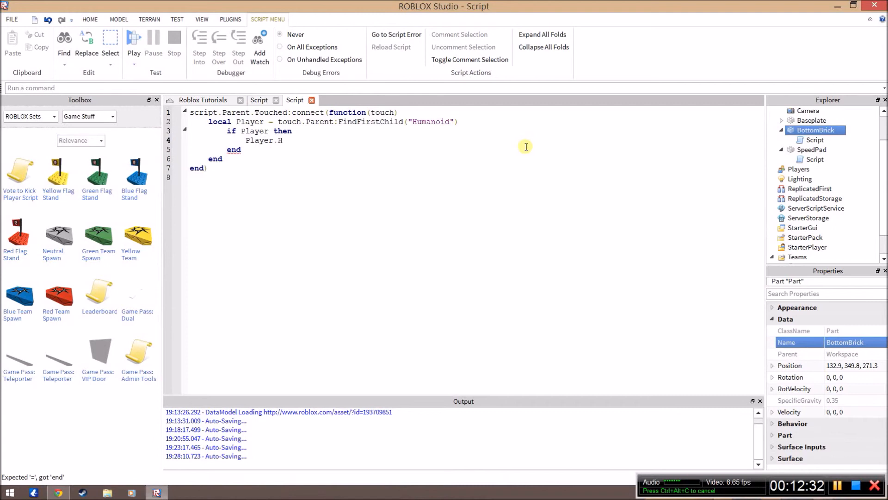
type("ealth = 0")
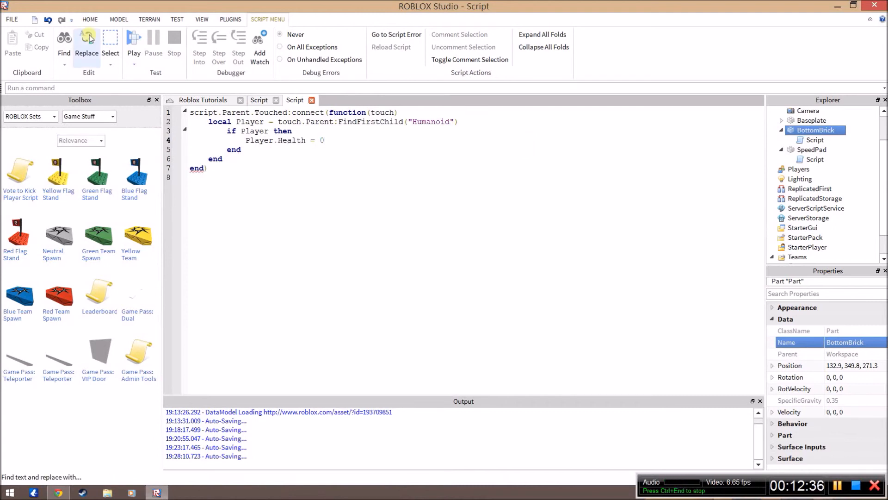
Compare BottomBrick's script with the SpeedPad script and delete the surplus end on line 6 of BottomBrick's script
left_click(303, 154)
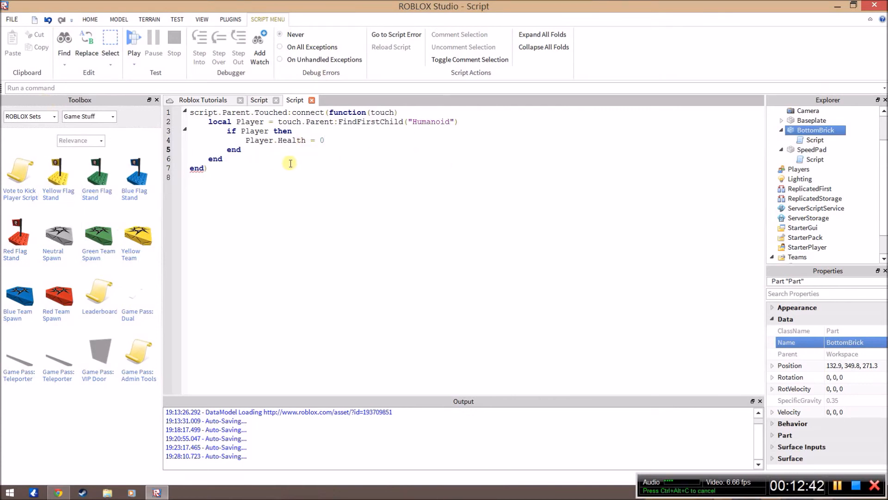
left_click(207, 168)
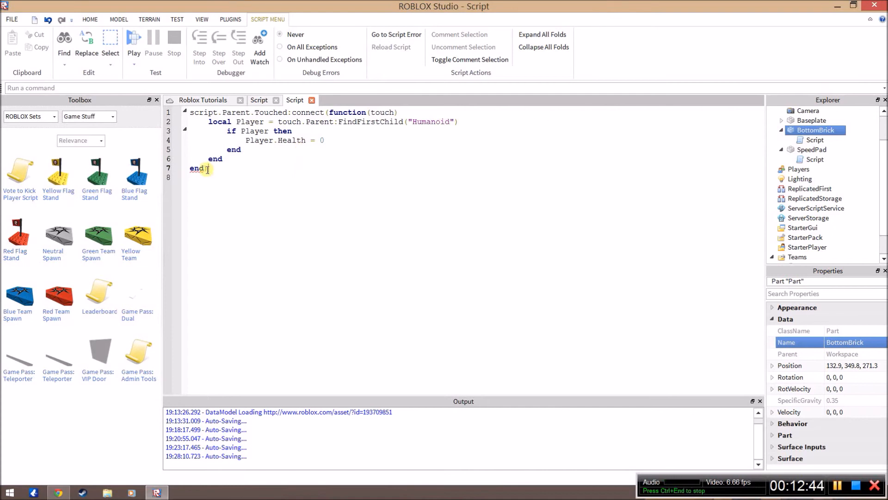
left_click(256, 101)
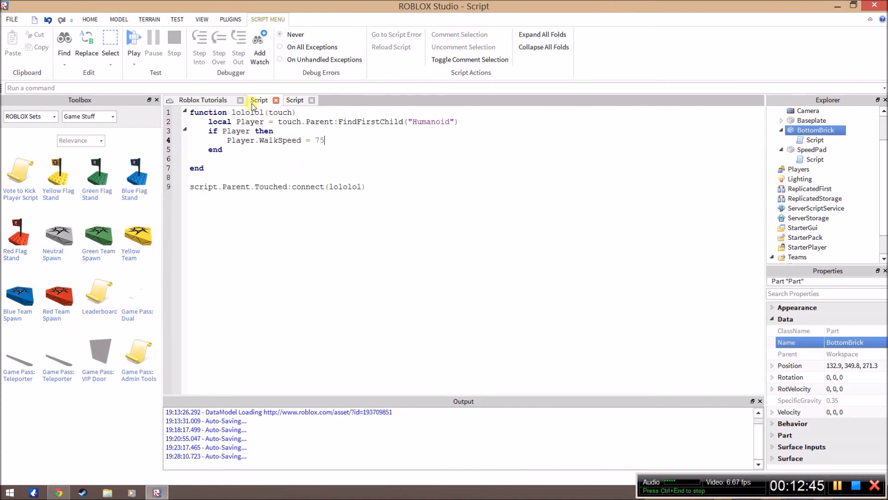
left_click(204, 100)
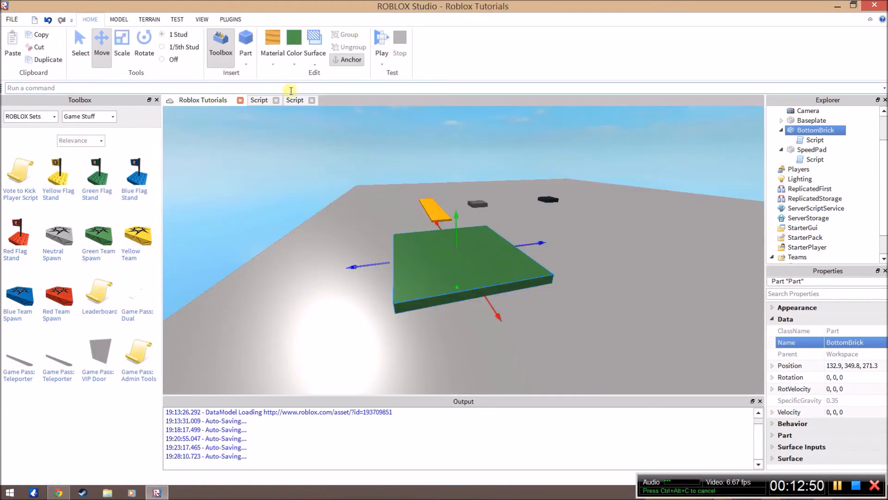
left_click(295, 100)
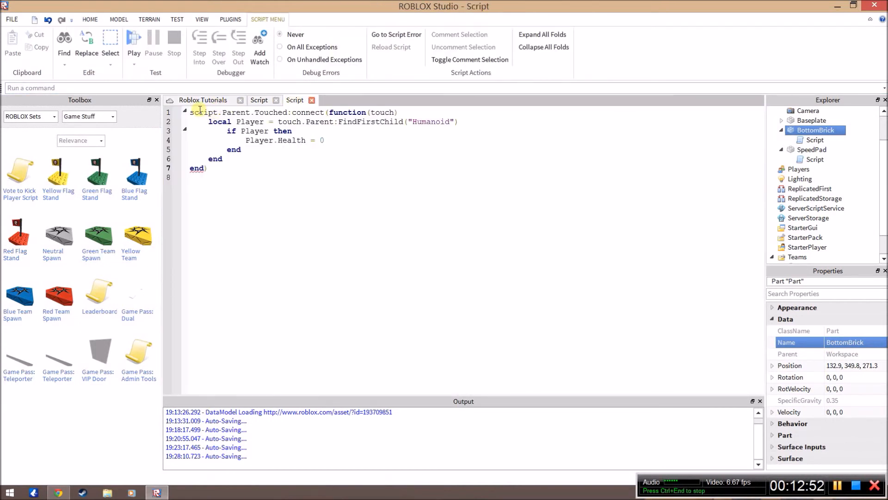
left_click_drag(222, 158, 209, 158)
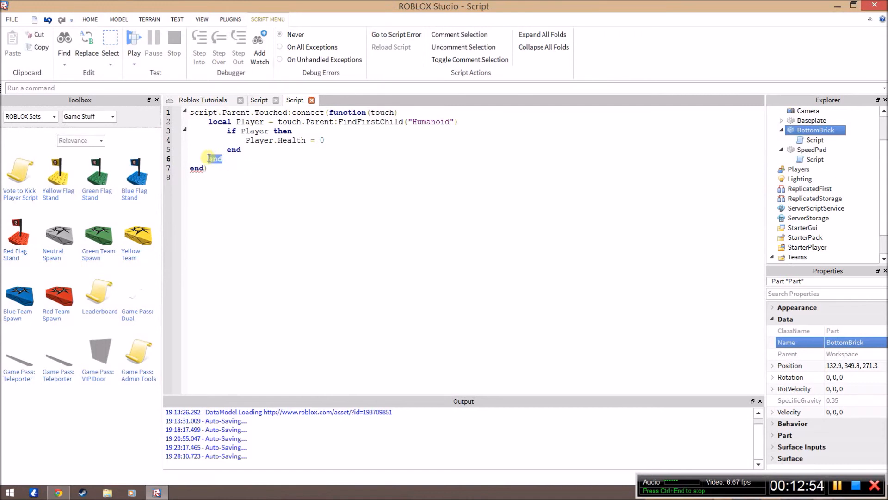
left_click(258, 148)
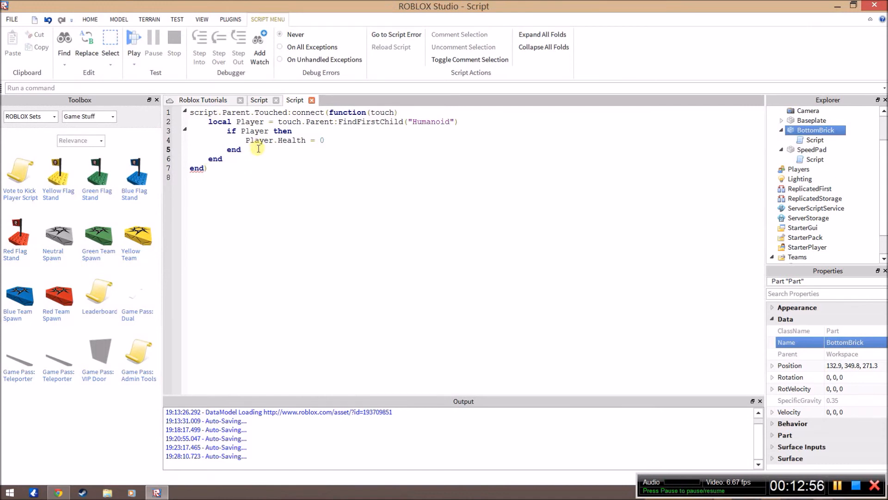
left_click_drag(223, 159, 209, 159)
key("BackSpace")
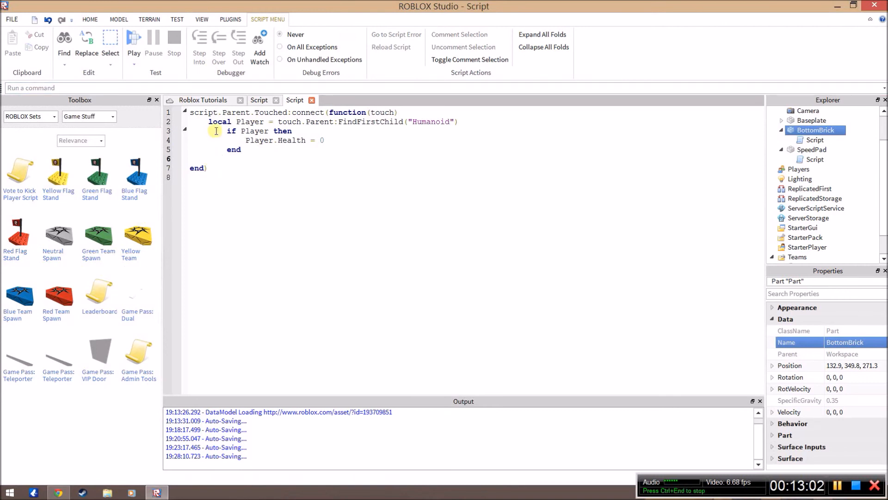
Play-test the place, moving the character over the Level 1 spawn and onto the green BottomBrick platform
left_click(209, 99)
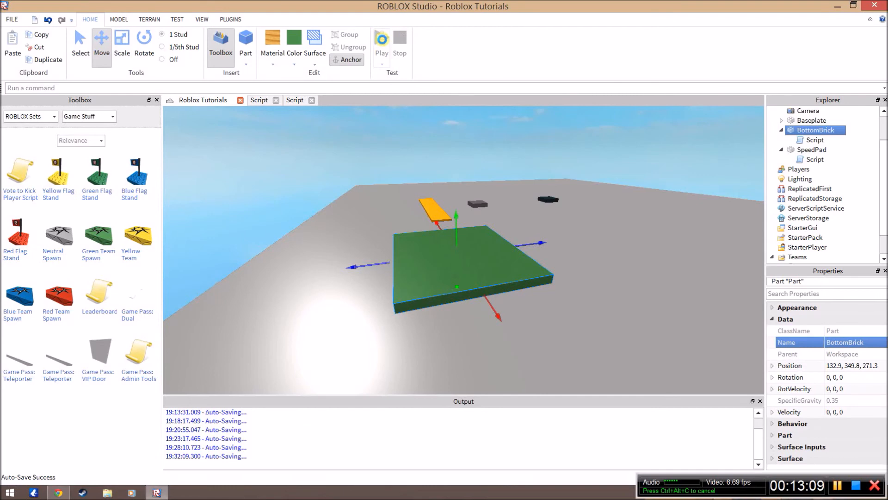
left_click(382, 40)
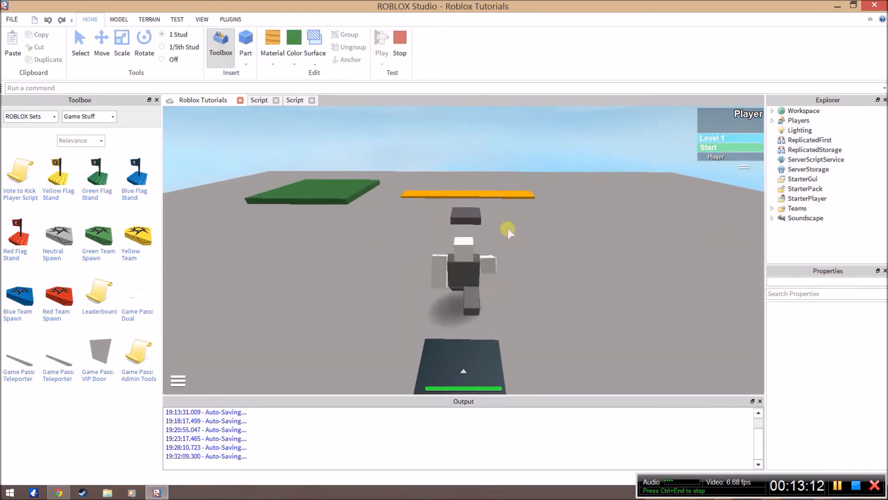
key("w")
key("space")
right_click_drag(508, 229, 508, 229)
key("w")
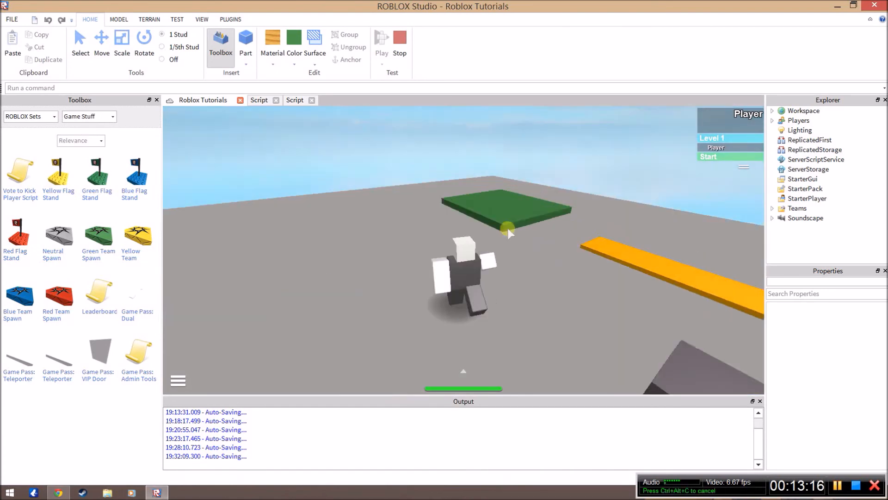
key("w")
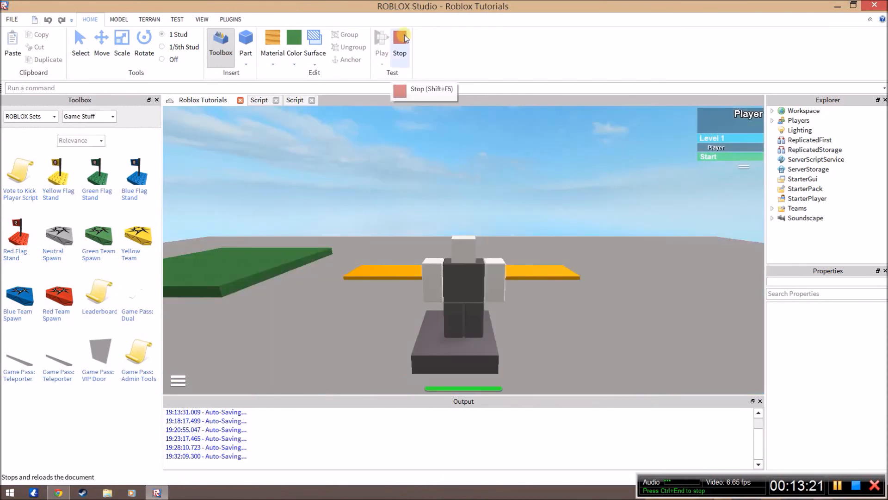
Walk and jump the character around the Level 1 spawn, facing the platforms, and stop the play test
key("w")
right_click_drag(482, 251, 482, 251)
key("w")
key("space")
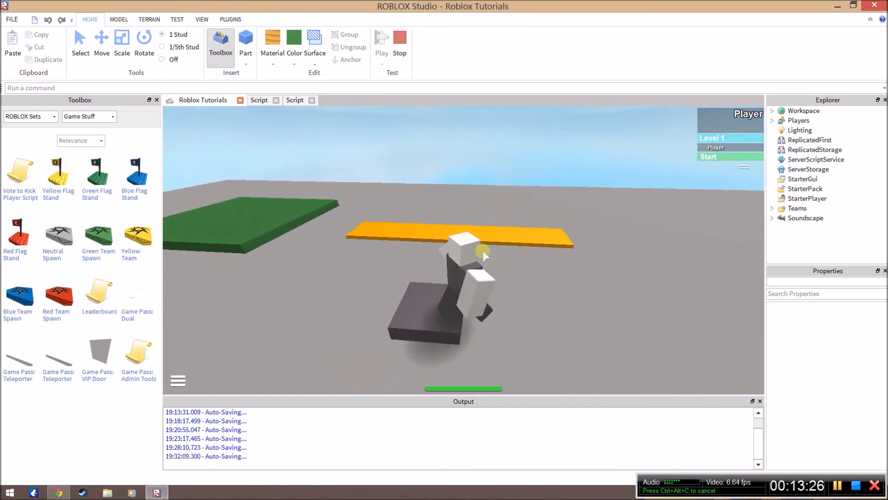
key("s")
key("a")
key("d")
key("w")
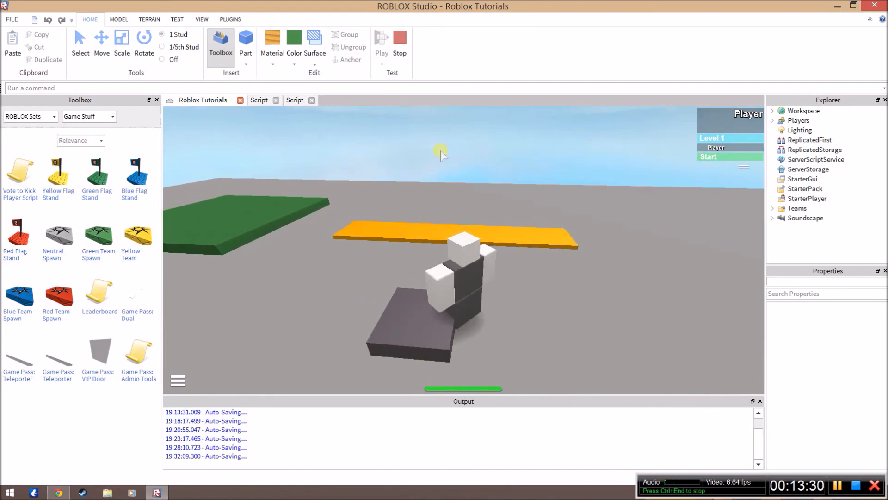
left_click(401, 41)
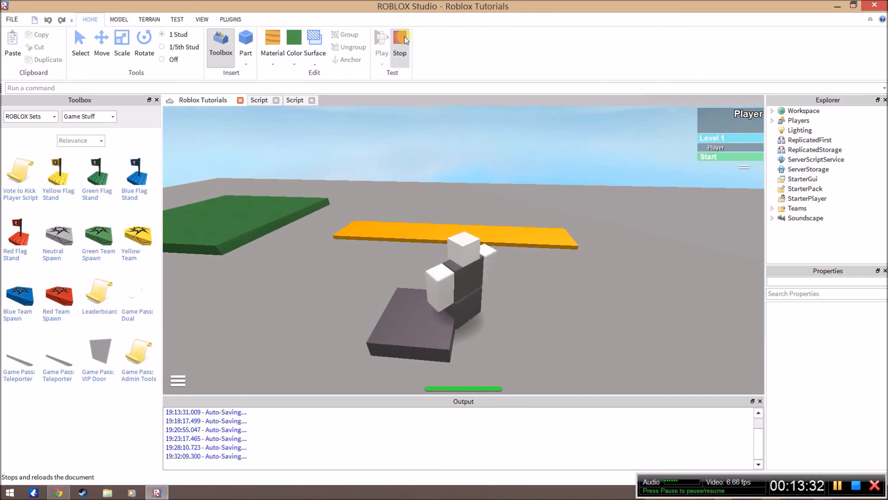